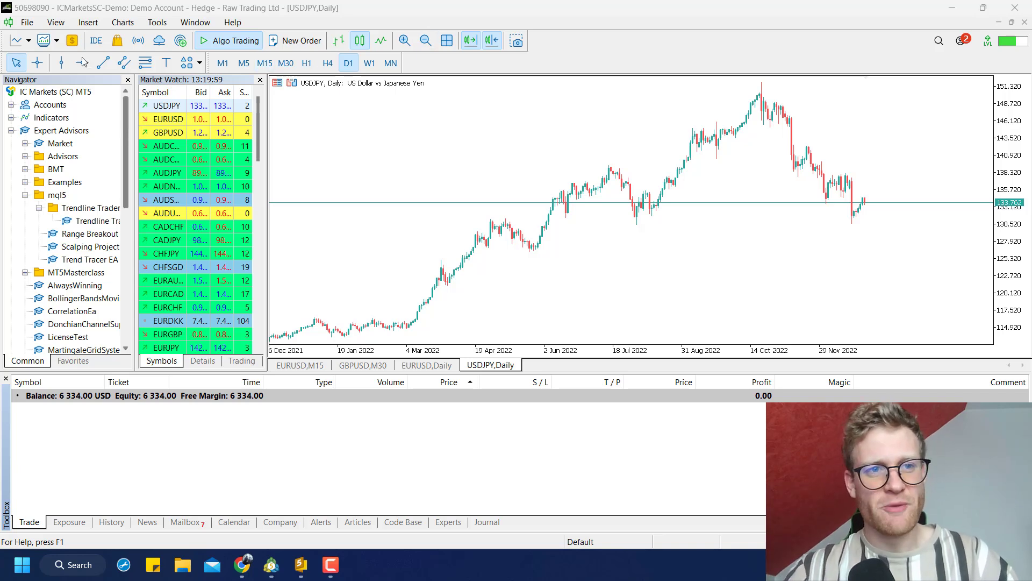
# Draw a descending trendline on the USDJPY Daily chart from about 151.94 on 2022.10.21 to about 134.57 on 2022.12.30.
pyautogui.click(102, 63)
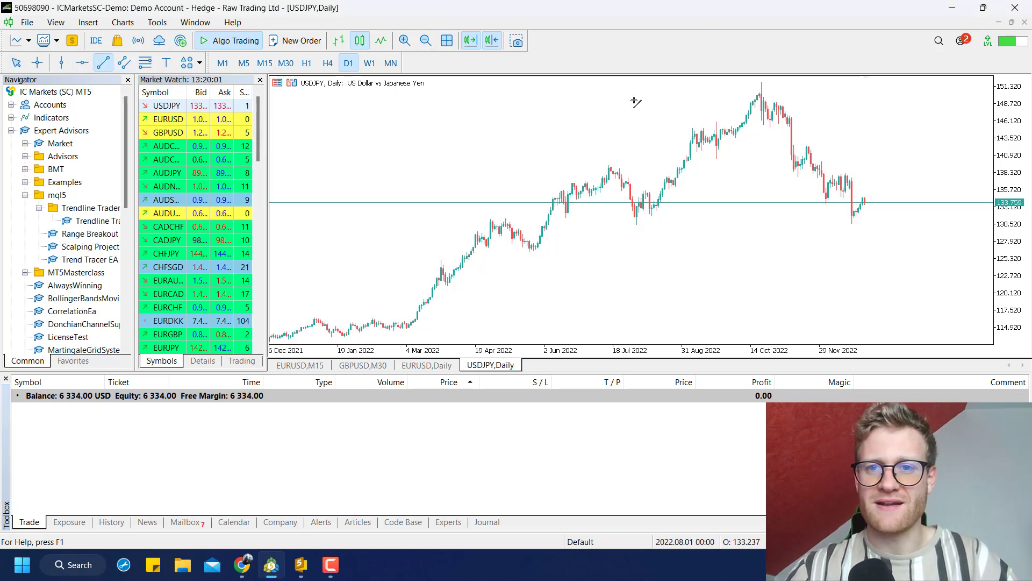
pyautogui.moveTo(635, 100); pyautogui.dragTo(812, 139)
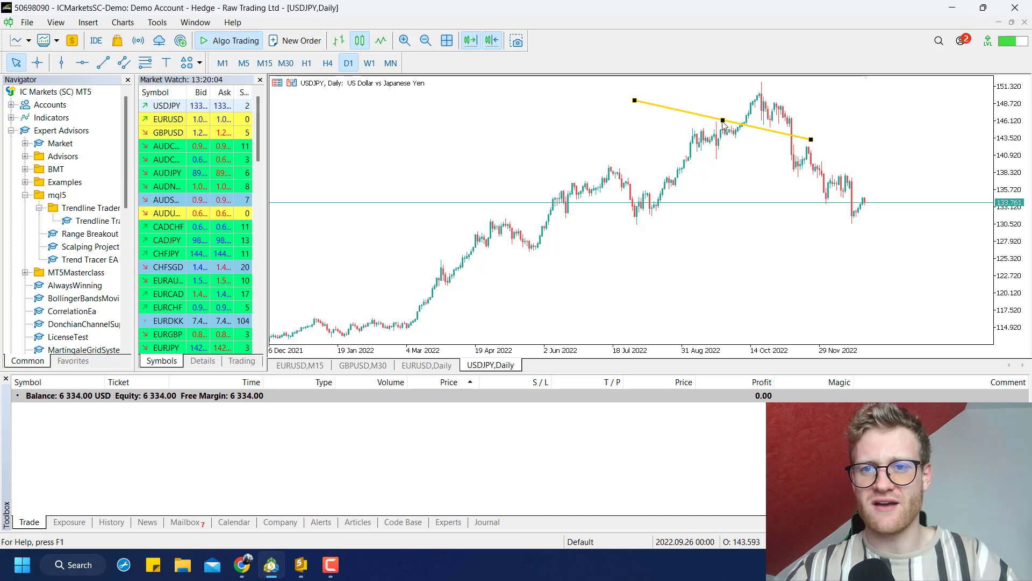
pyautogui.moveTo(724, 121); pyautogui.dragTo(852, 105)
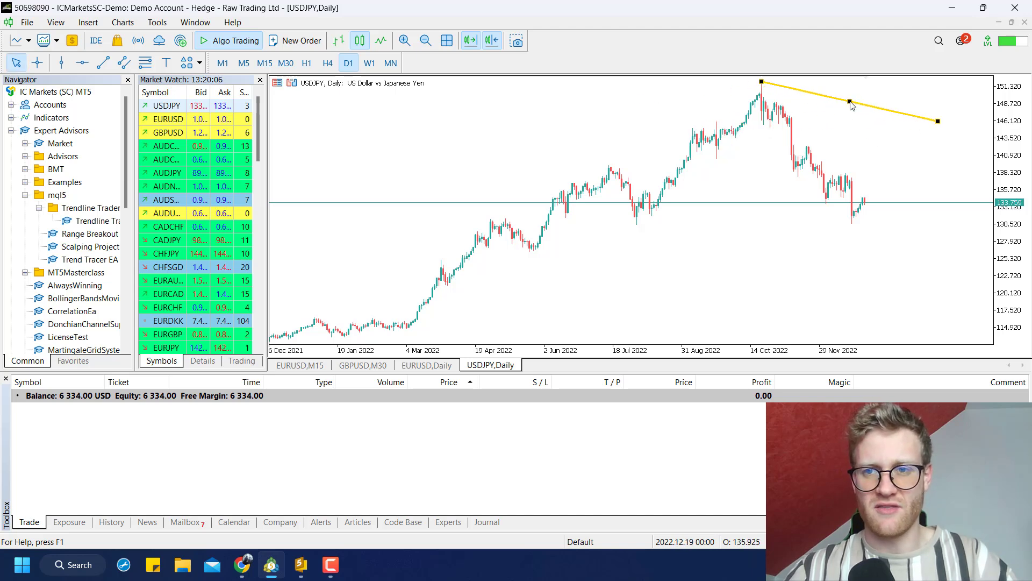
pyautogui.moveTo(939, 123); pyautogui.dragTo(868, 200)
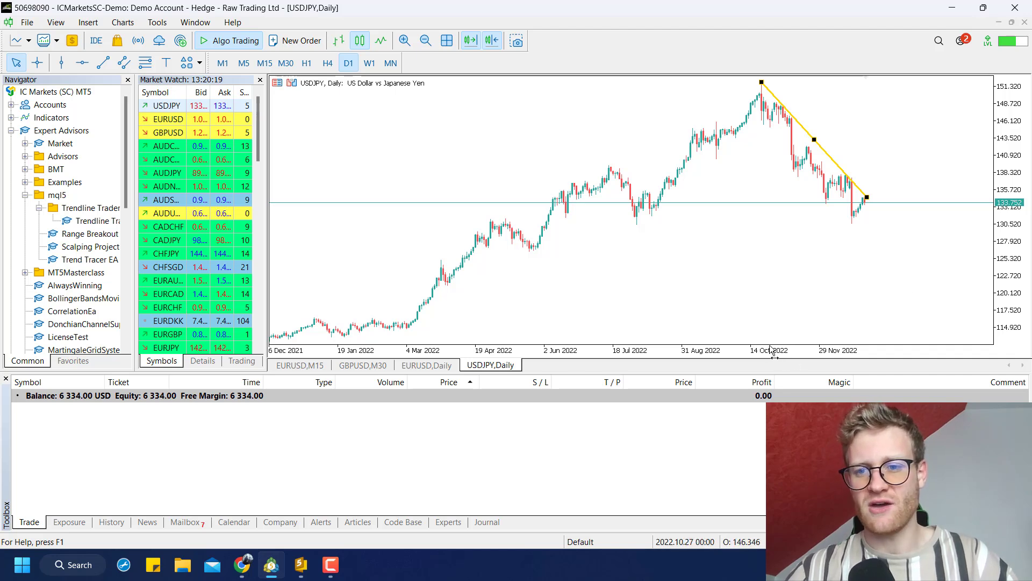
# Extend the descending trendline in both directions by enabling Ray right and Ray left in its properties.
pyautogui.rightClick(810, 137)
pyautogui.click(835, 144)
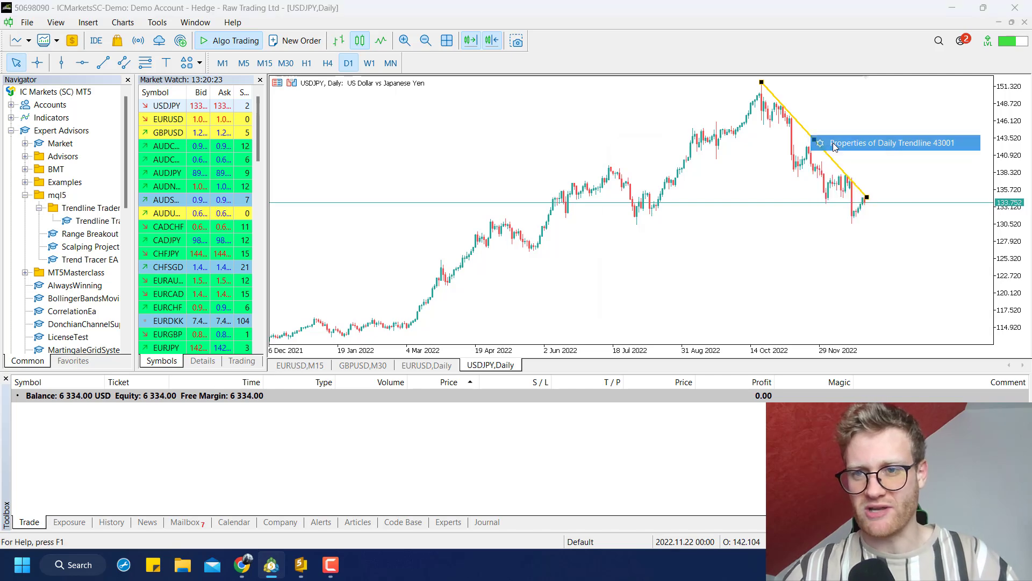
pyautogui.click(673, 176)
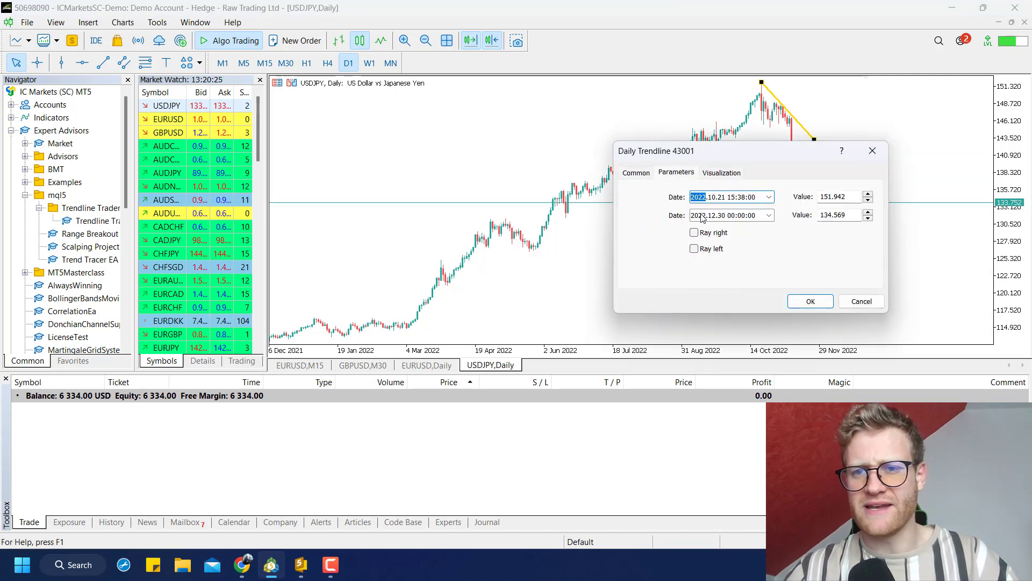
pyautogui.click(708, 251)
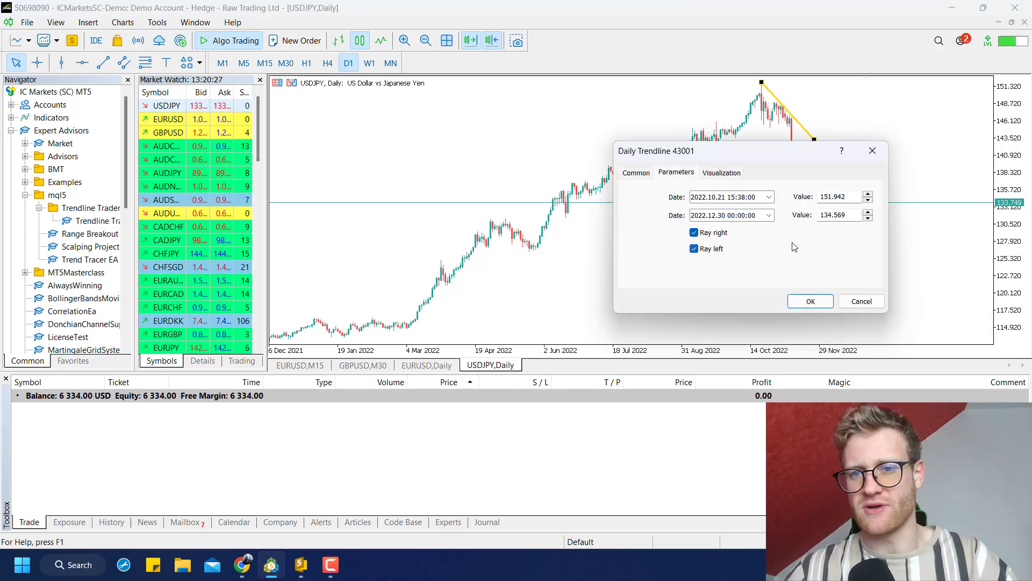
# Set the trendline's colour to red, keep the second-thinnest line width, and apply the property changes.
pyautogui.click(714, 176)
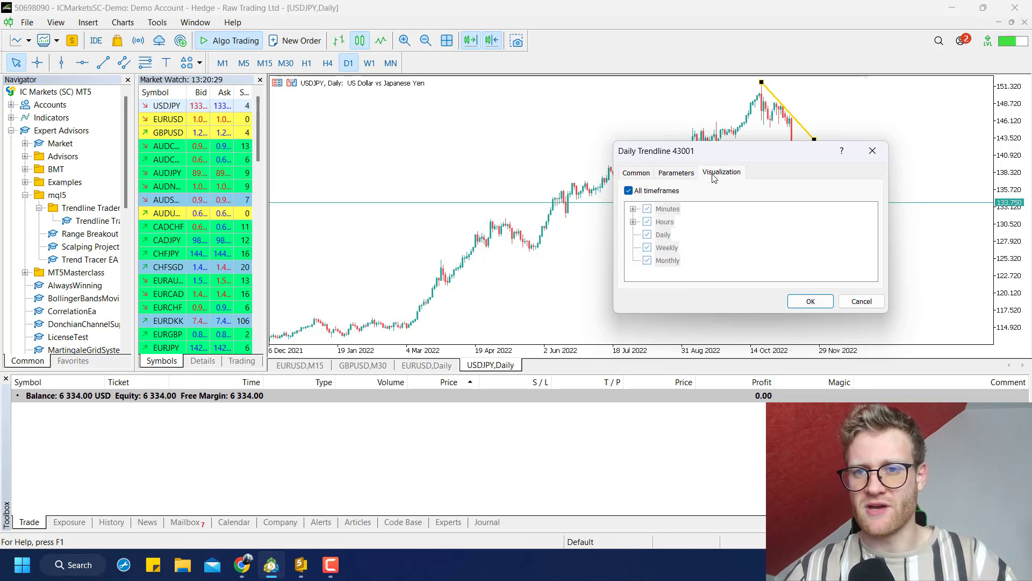
pyautogui.click(635, 173)
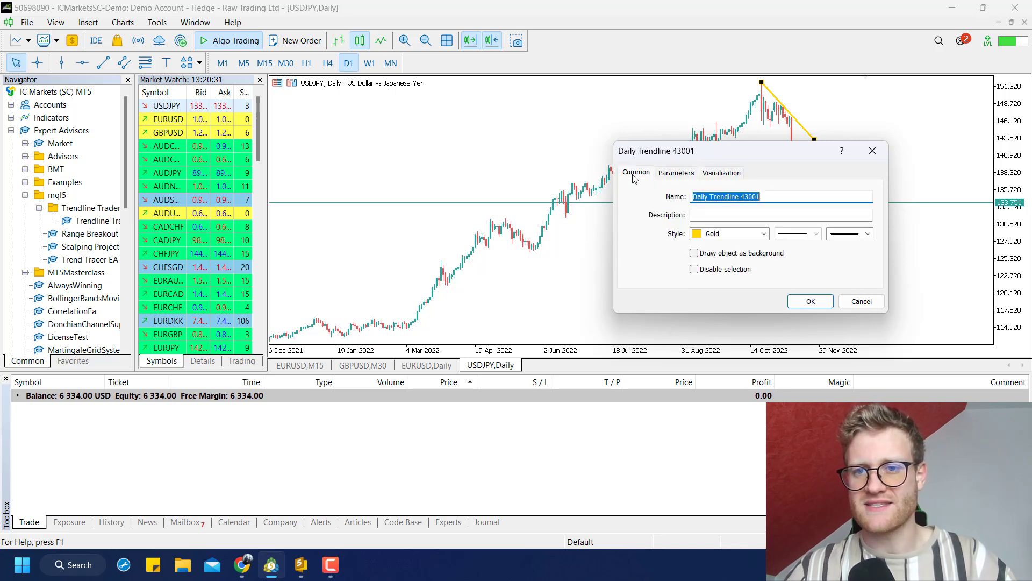
pyautogui.click(719, 233)
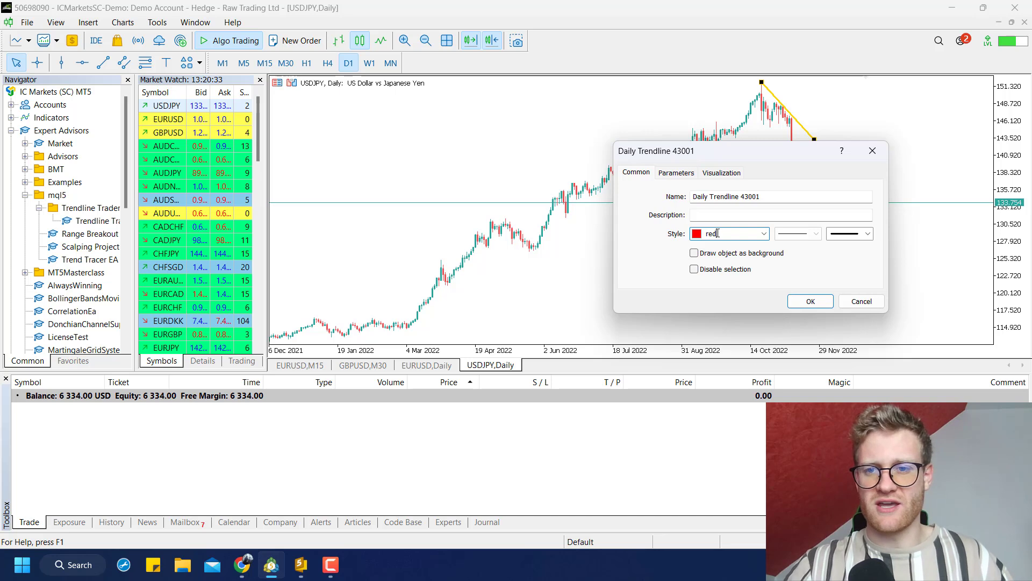
pyautogui.click(847, 235)
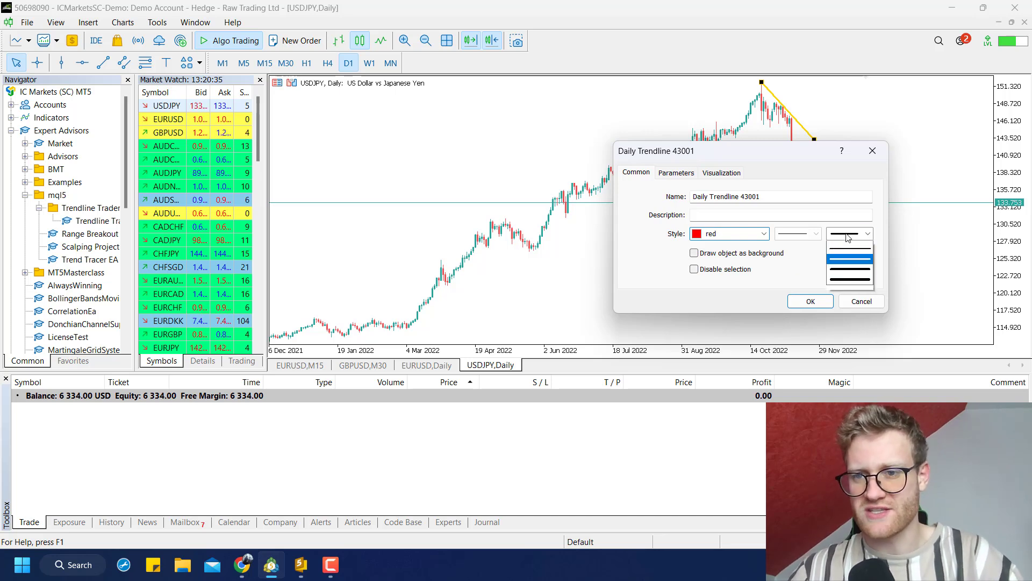
pyautogui.click(846, 261)
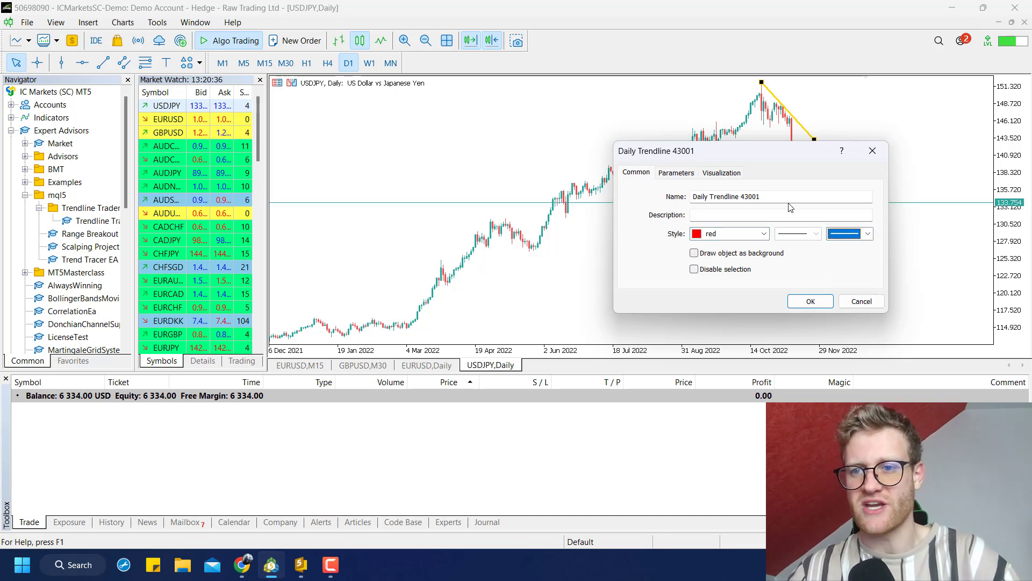
pyautogui.click(812, 301)
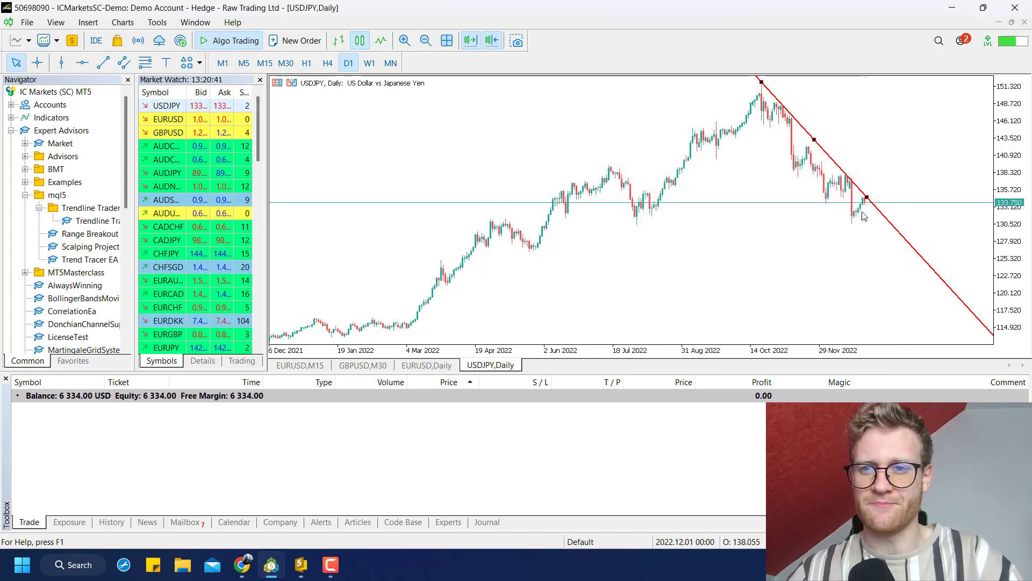
# Review the common properties of the red descending trendline and close them without changes.
pyautogui.moveTo(1004, 170); pyautogui.dragTo(1003, 199)
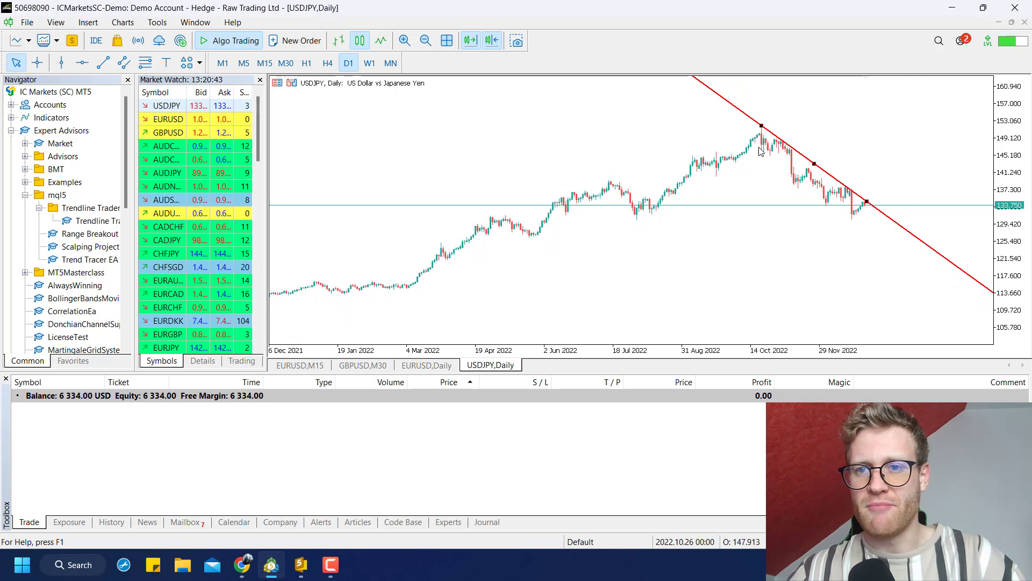
pyautogui.rightClick(778, 141)
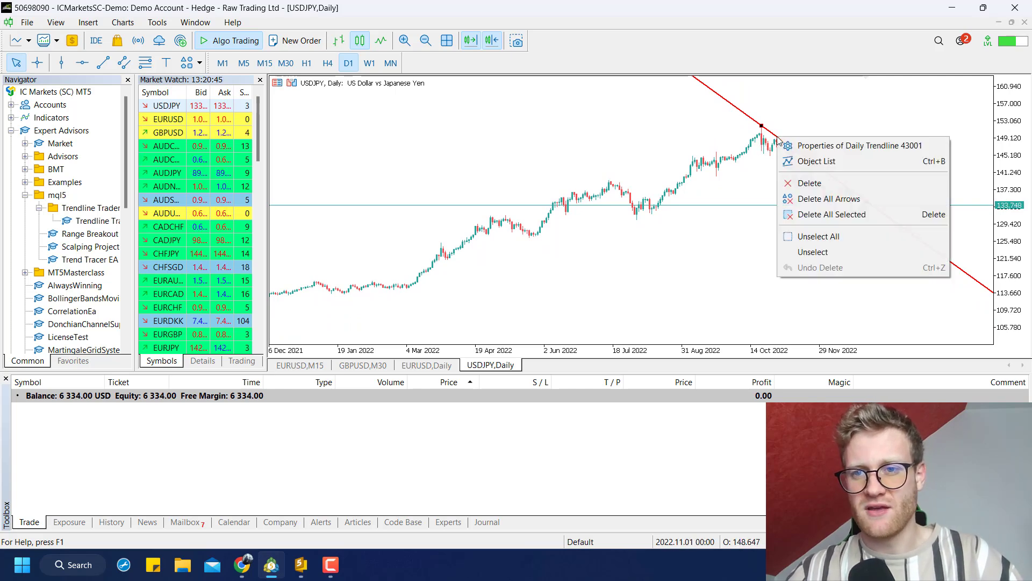
pyautogui.click(792, 143)
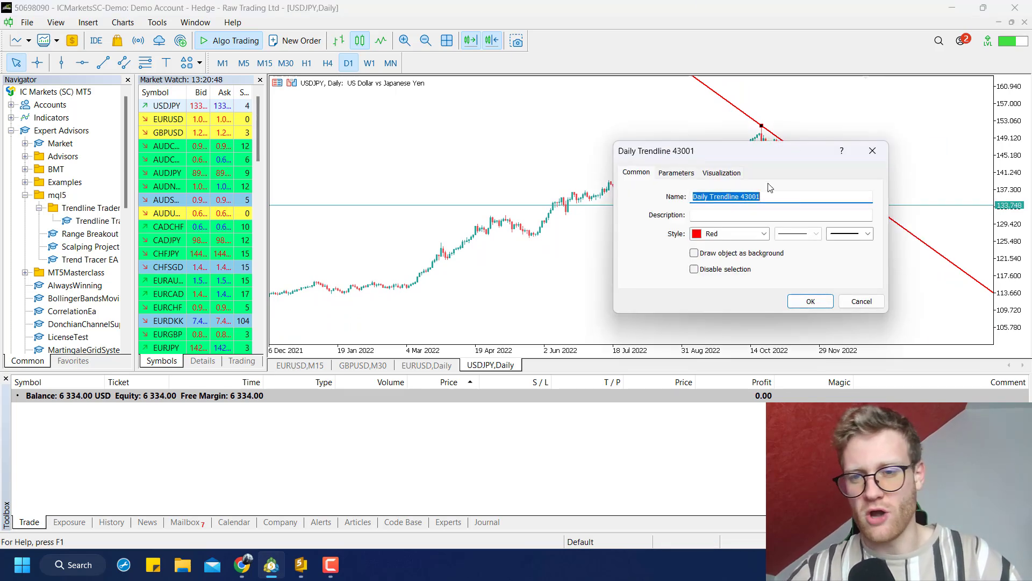
pyautogui.click(860, 302)
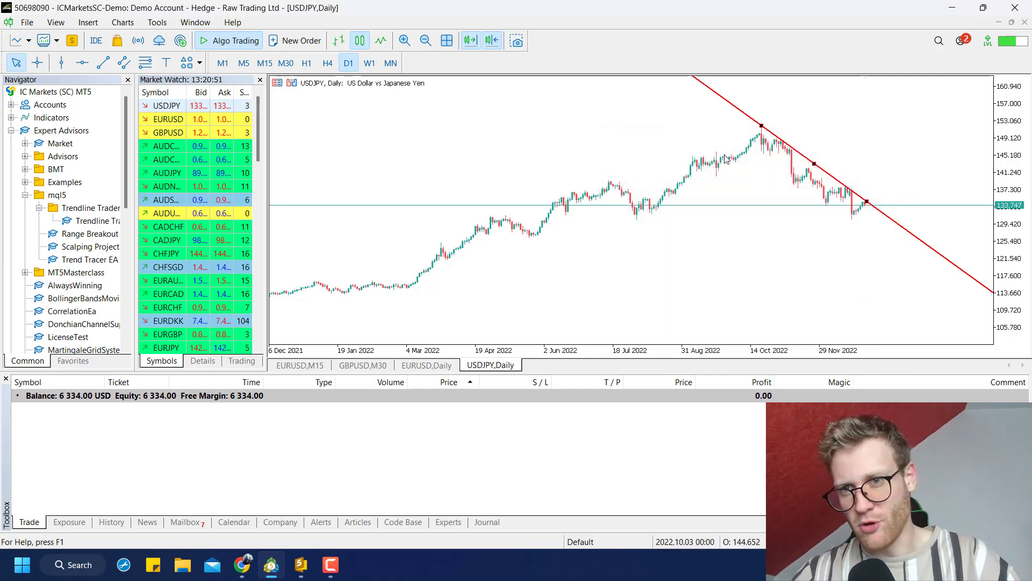
# Draw a second, rising trendline from about March to October 2022 and delete both trendlines from the USDJPY chart.
pyautogui.click(103, 62)
pyautogui.moveTo(487, 265); pyautogui.dragTo(731, 203)
pyautogui.rightClick(731, 204)
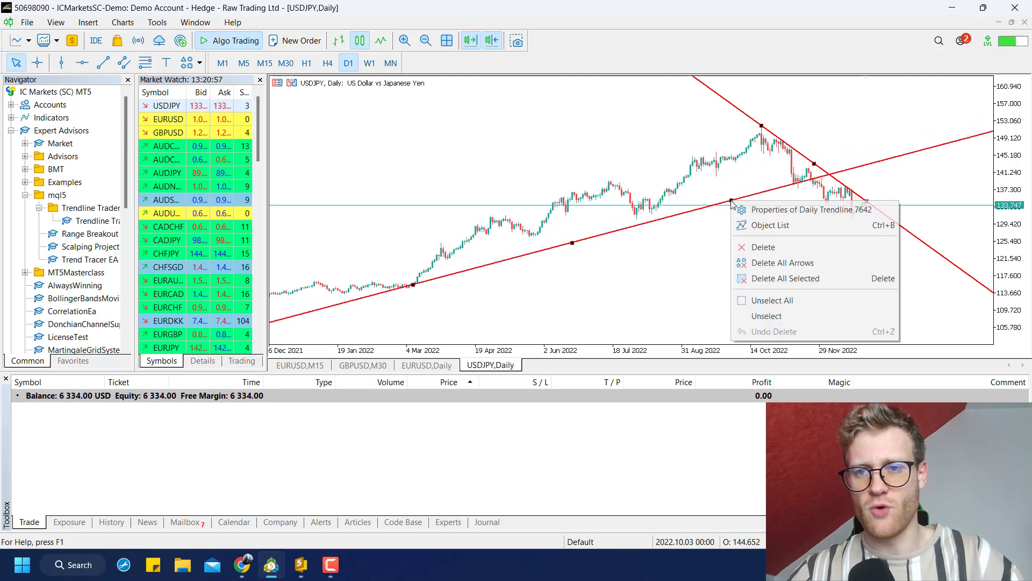
pyautogui.click(762, 250)
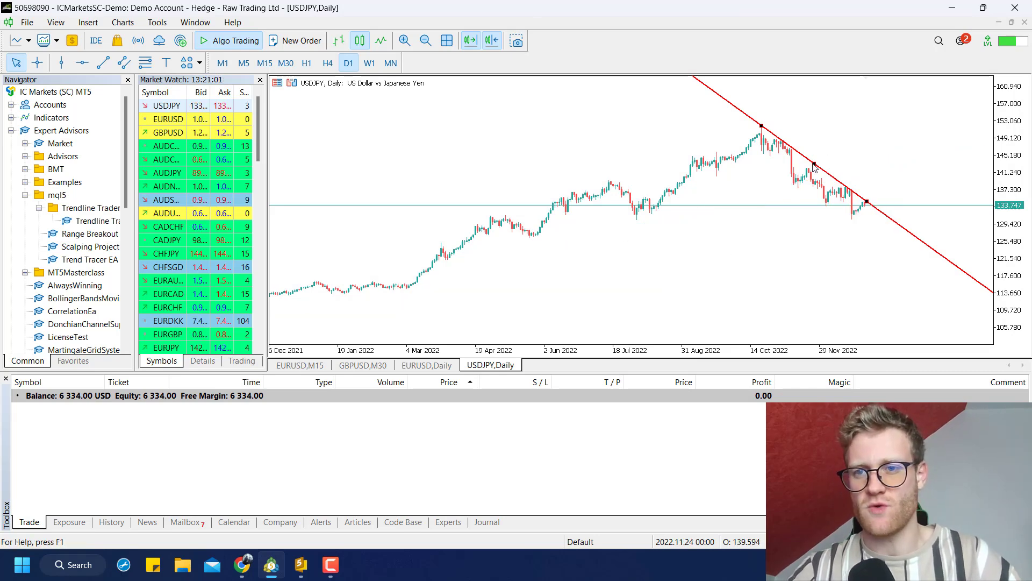
pyautogui.rightClick(814, 168)
pyautogui.click(841, 210)
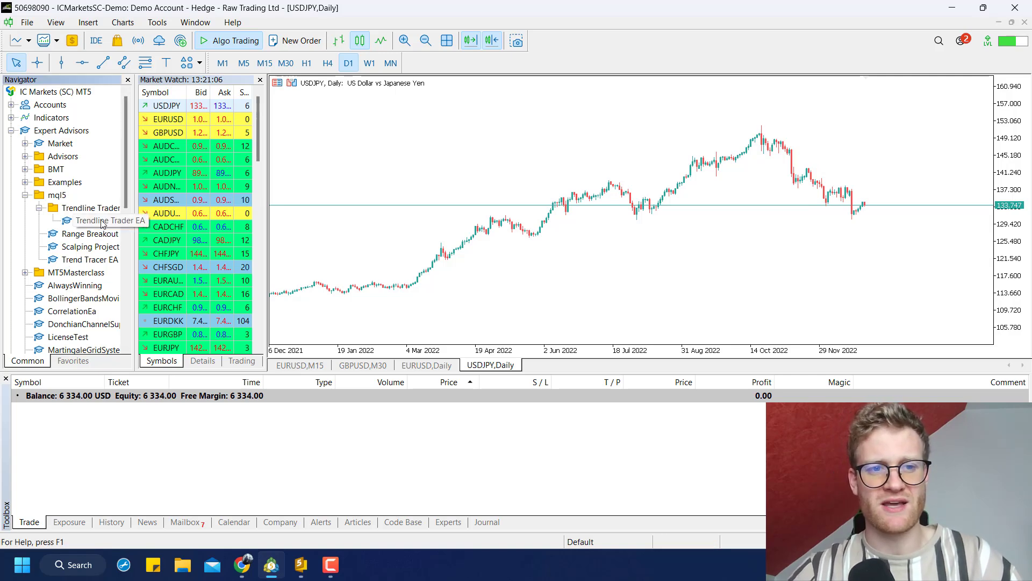
# Attach the Trendline Trader EA to the USDJPY Daily chart with magic number 1 and shift its control panel slightly.
pyautogui.moveTo(102, 223); pyautogui.dragTo(374, 182)
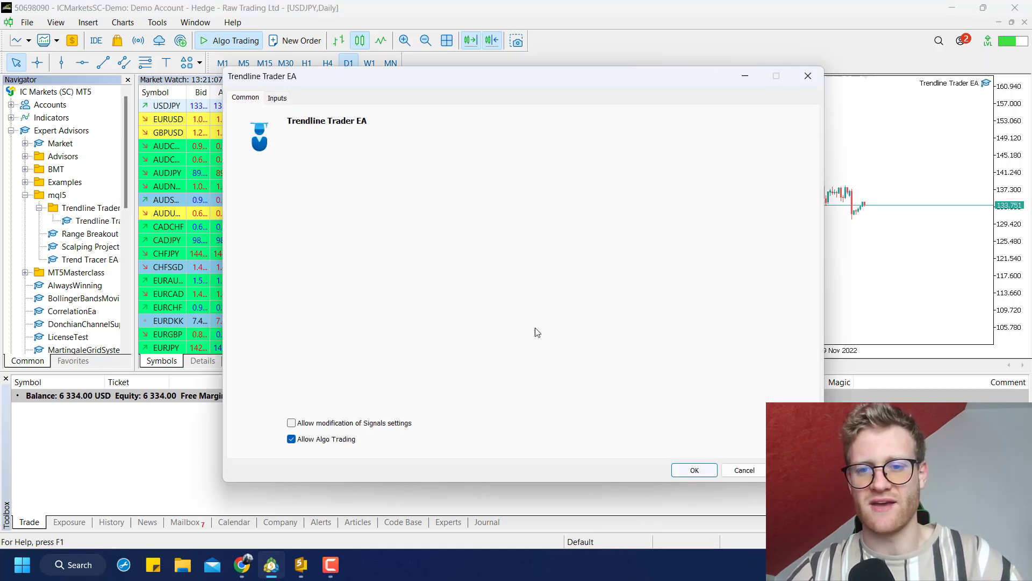
pyautogui.click(277, 97)
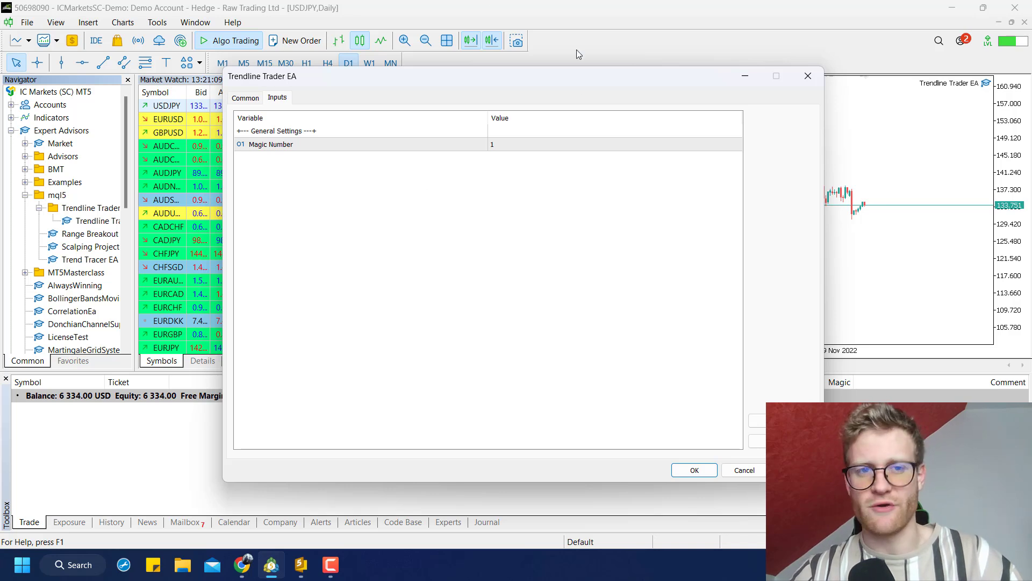
pyautogui.click(520, 149)
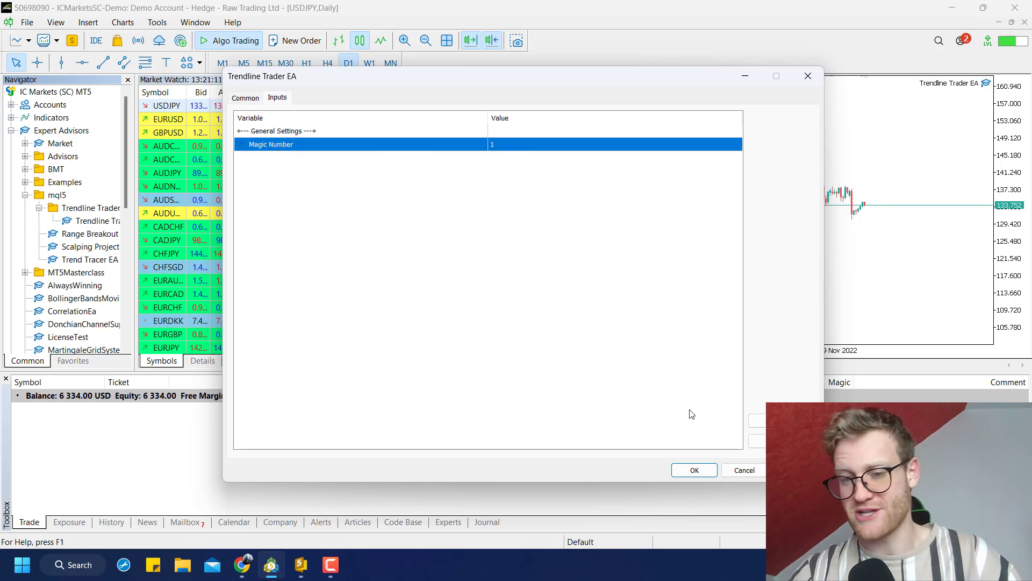
pyautogui.click(694, 469)
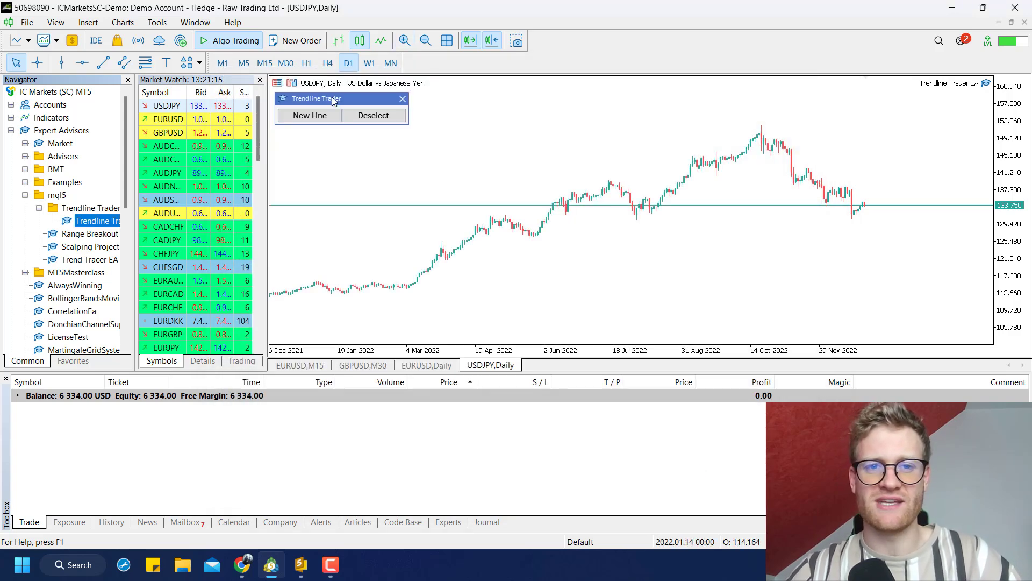
pyautogui.moveTo(333, 101); pyautogui.dragTo(343, 104)
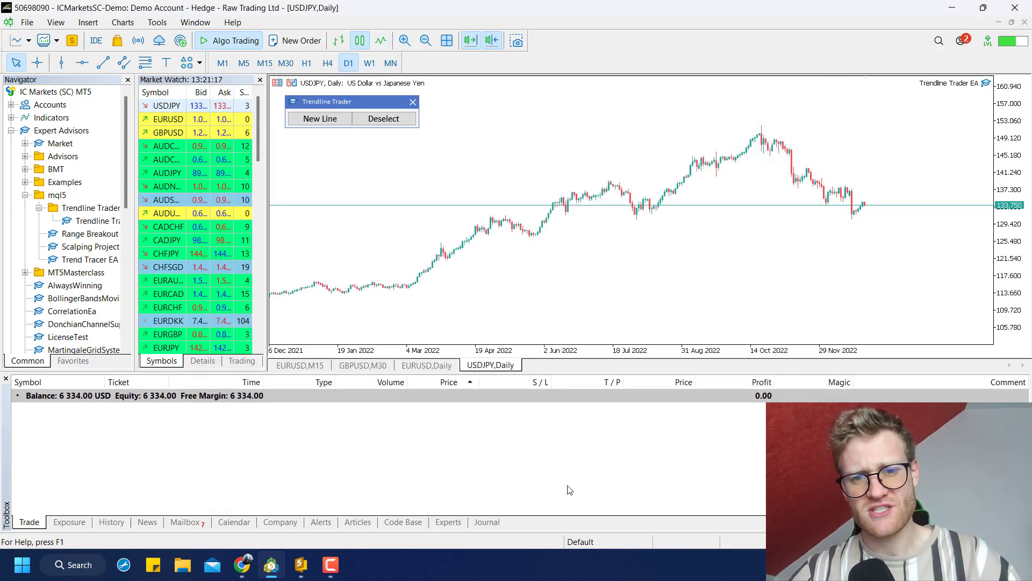
# Create a new line with the Trendline Trader panel and select it on the chart for editing.
pyautogui.press('-')
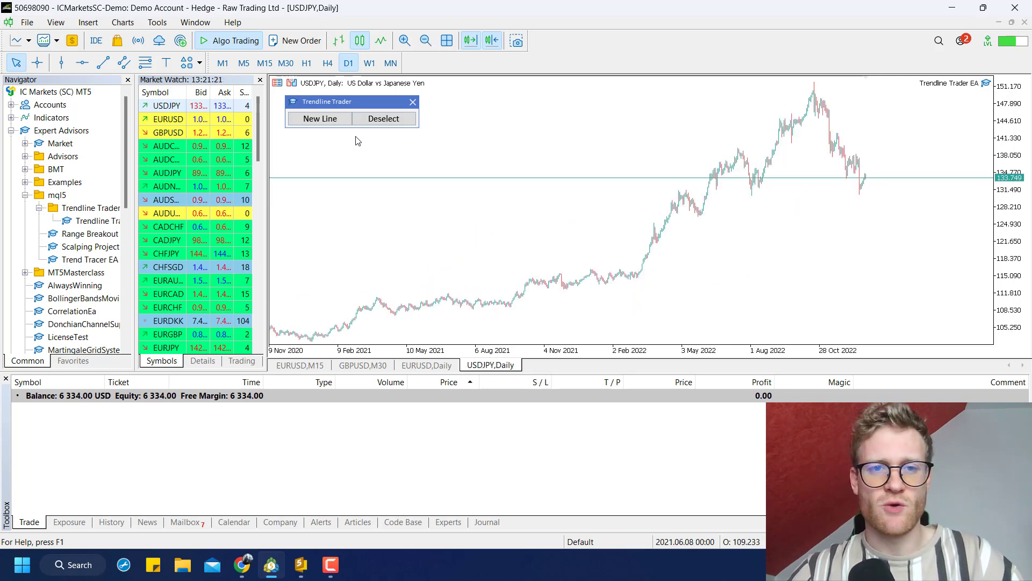
pyautogui.click(336, 123)
pyautogui.click(336, 122)
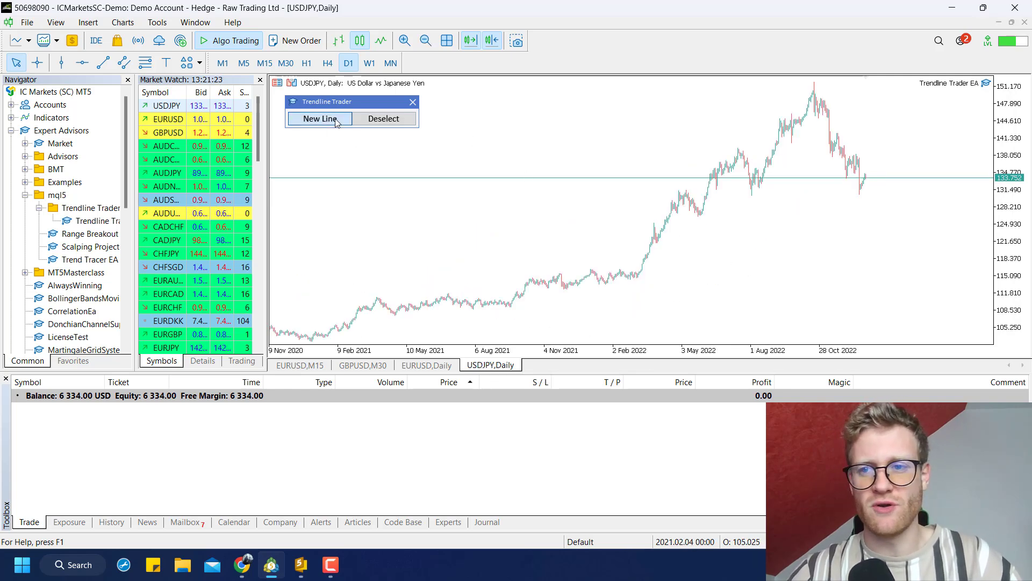
pyautogui.doubleClick(858, 177)
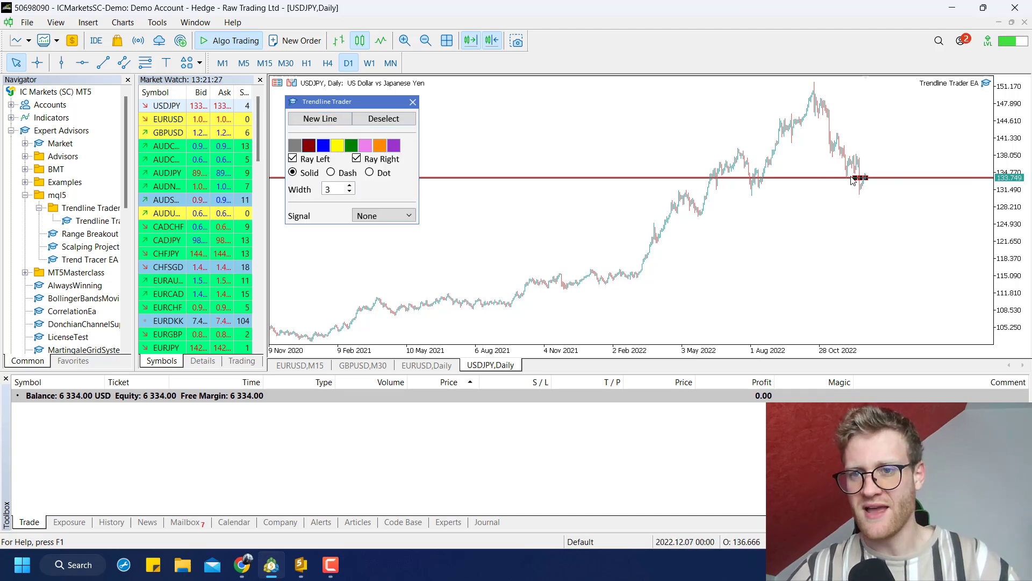
# Reposition the new line's end points to the early 2021 low near 103 and the March 2022 low near 115.
pyautogui.moveTo(858, 180); pyautogui.dragTo(494, 302)
pyautogui.moveTo(596, 349); pyautogui.dragTo(585, 350)
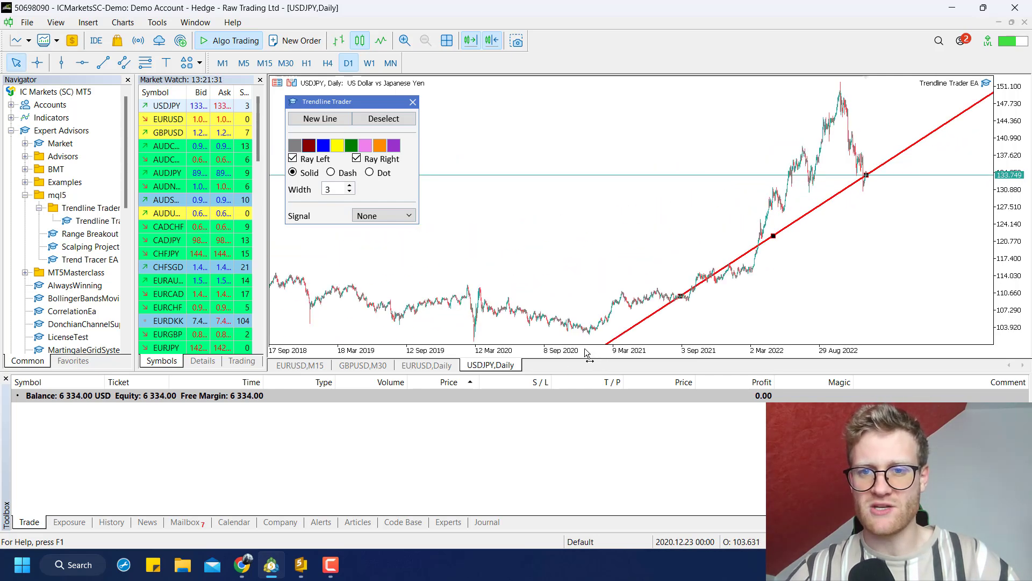
pyautogui.moveTo(680, 295); pyautogui.dragTo(478, 345)
pyautogui.moveTo(866, 175); pyautogui.dragTo(595, 345)
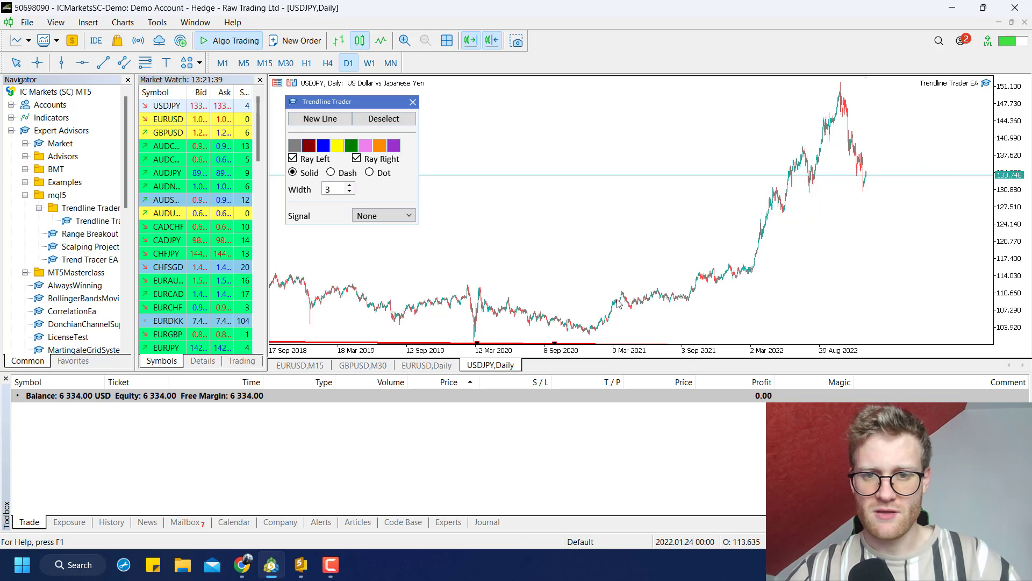
pyautogui.moveTo(1006, 184); pyautogui.dragTo(716, 293)
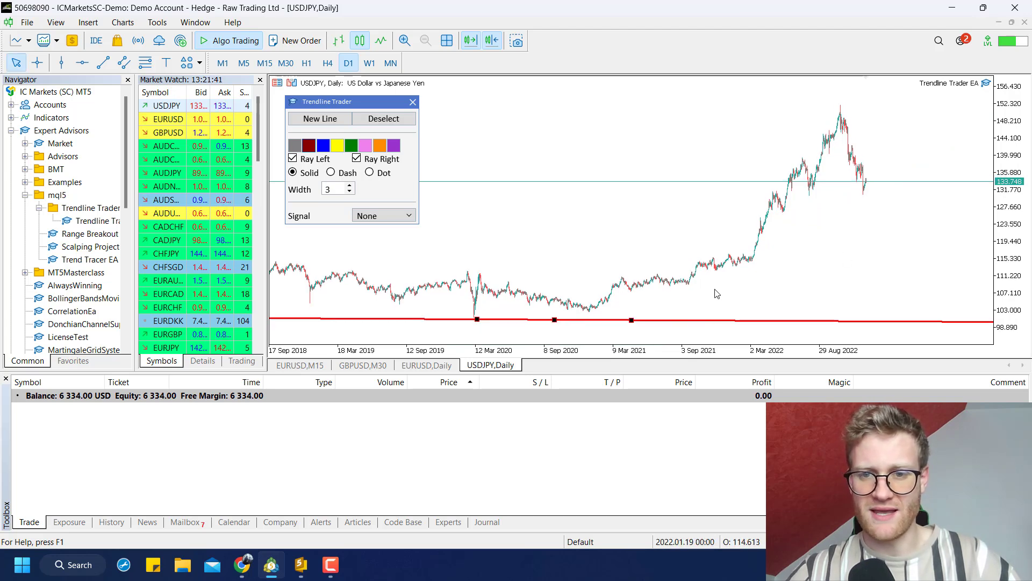
pyautogui.moveTo(633, 320); pyautogui.dragTo(589, 325)
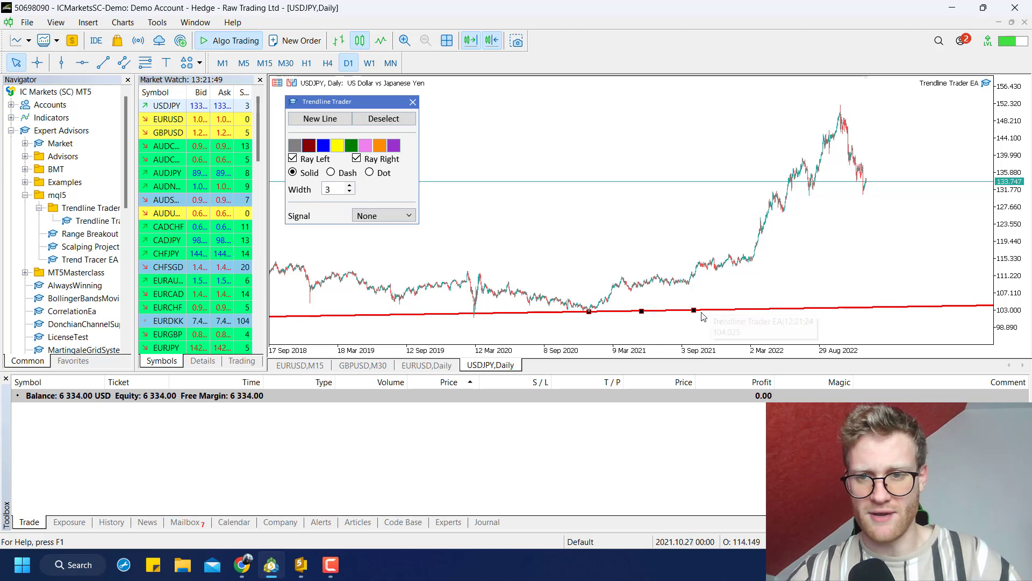
pyautogui.moveTo(694, 311); pyautogui.dragTo(752, 267)
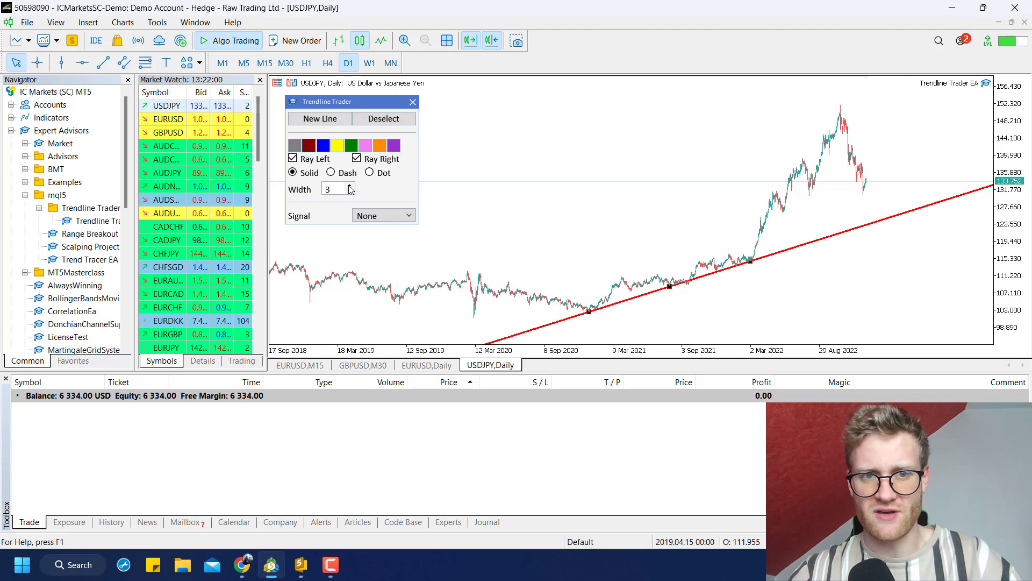
# Shift the Trendline Trader panel slightly and set the selected line's width to 5.
pyautogui.moveTo(360, 106); pyautogui.dragTo(363, 107)
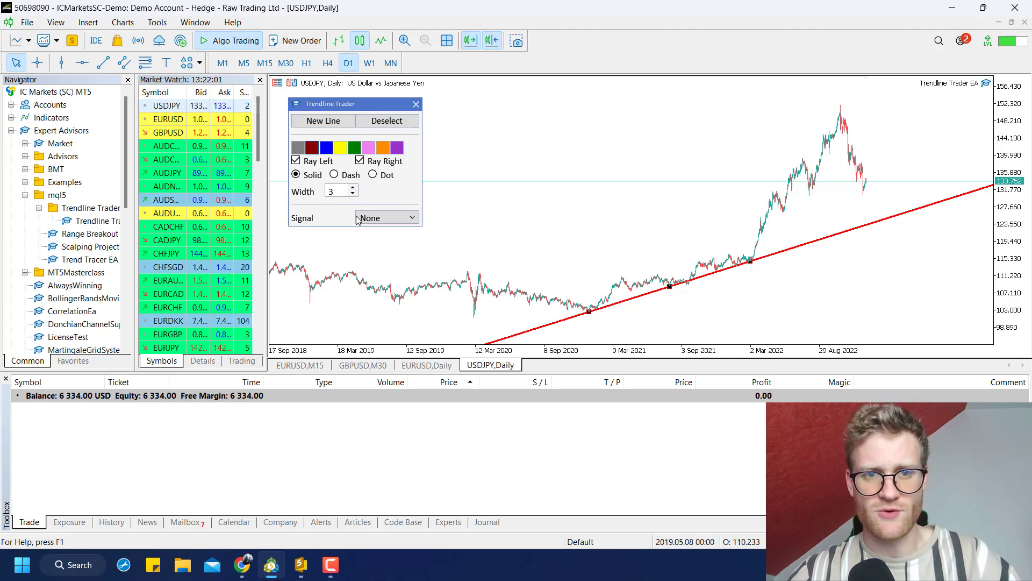
pyautogui.click(352, 189)
pyautogui.click(353, 188)
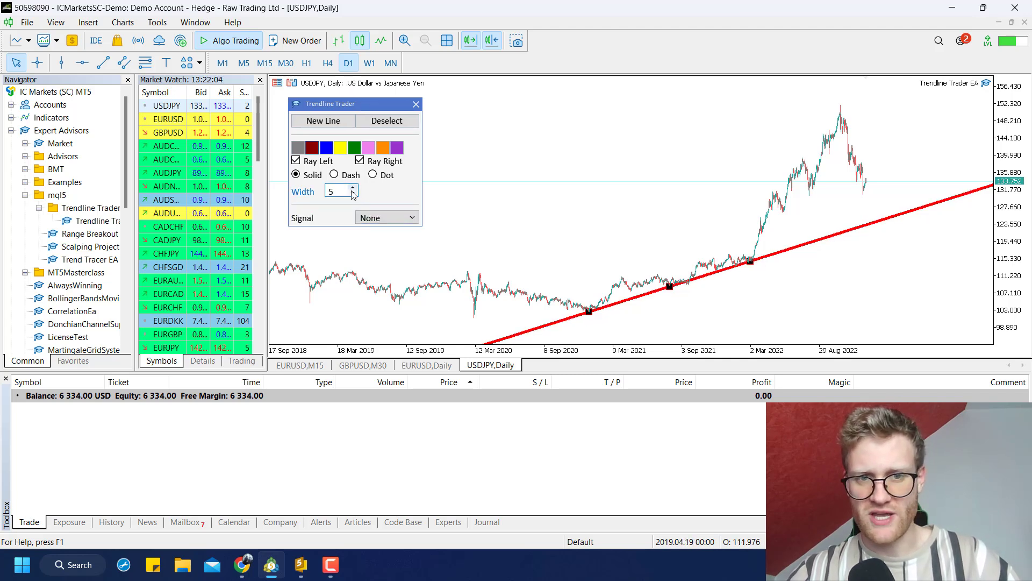
# Reduce the selected trendline's width to 1 and restore it to 5.
pyautogui.click(353, 194)
pyautogui.click(352, 194)
pyautogui.click(353, 194)
pyautogui.click(352, 194)
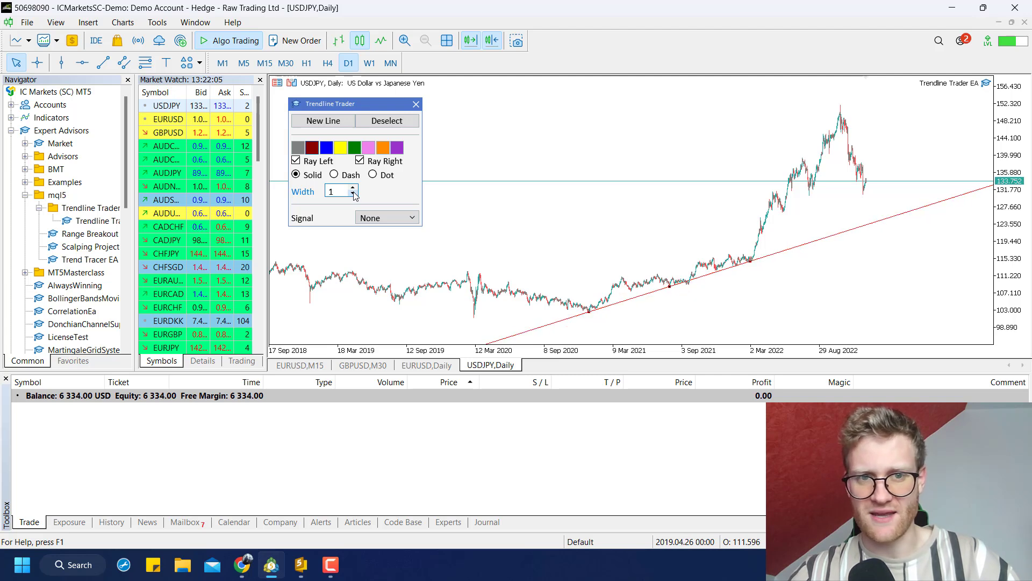
pyautogui.click(353, 189)
pyautogui.click(353, 189)
pyautogui.click(353, 189)
pyautogui.click(354, 188)
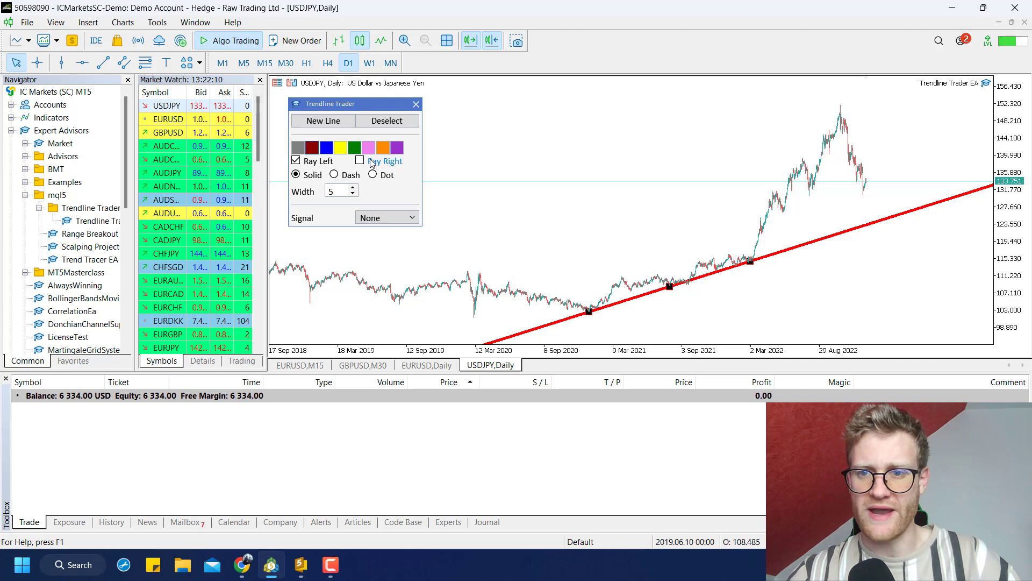
# Toggle the trendline's right ray off and on, and try orange, pink, green and yellow before returning the color to red.
pyautogui.click(371, 164)
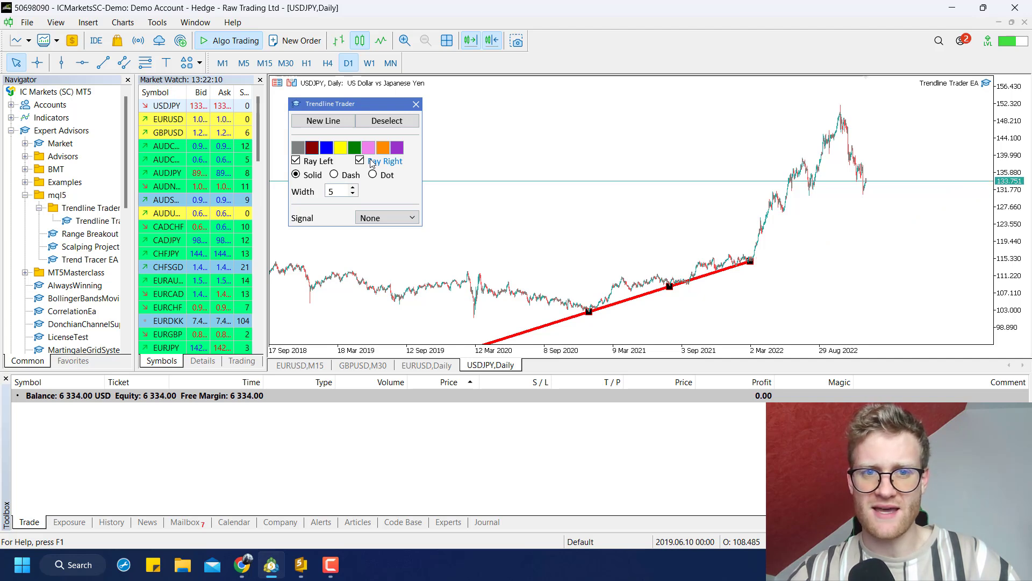
pyautogui.click(318, 163)
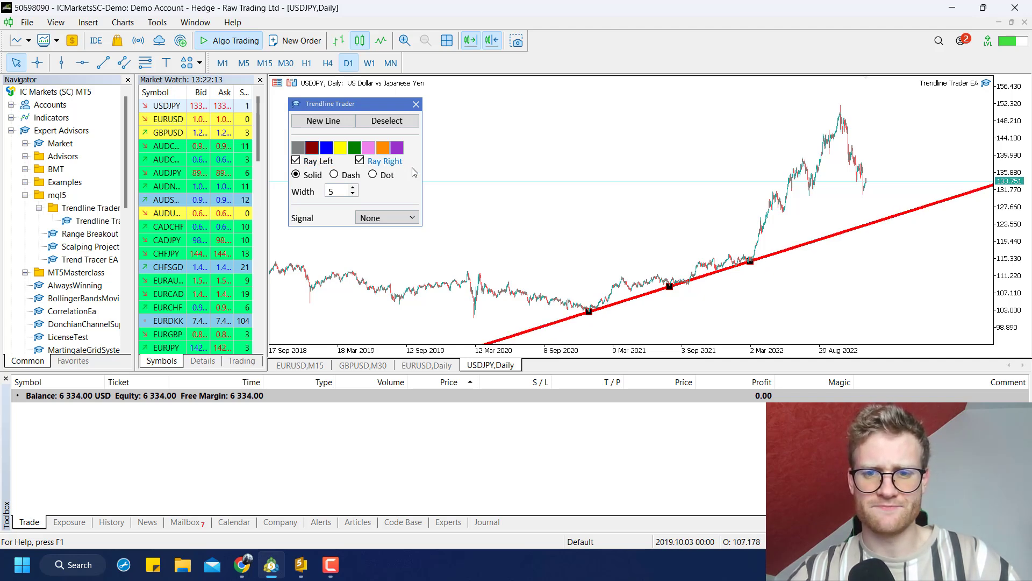
pyautogui.click(387, 152)
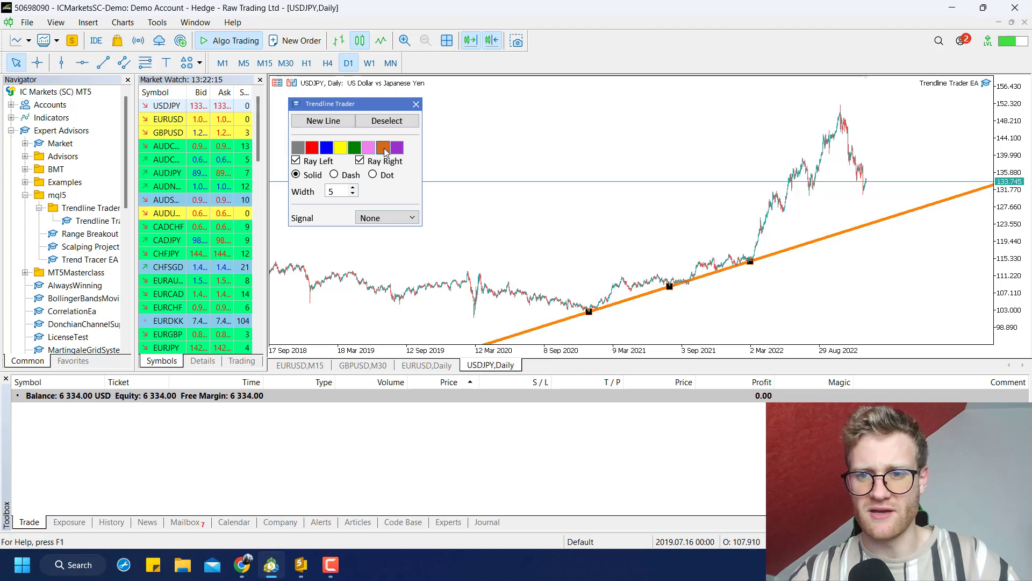
pyautogui.click(369, 149)
pyautogui.click(356, 150)
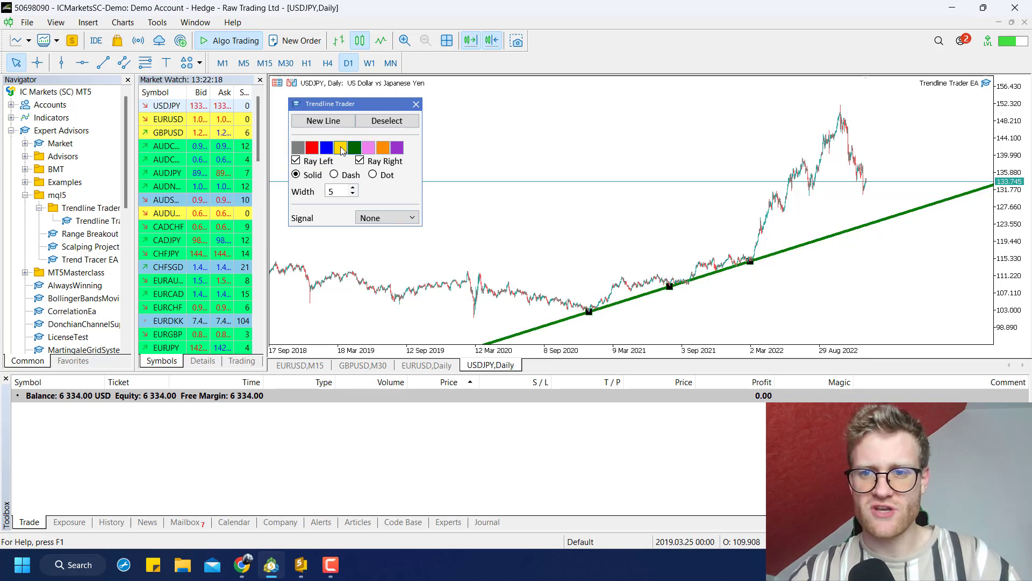
pyautogui.click(340, 149)
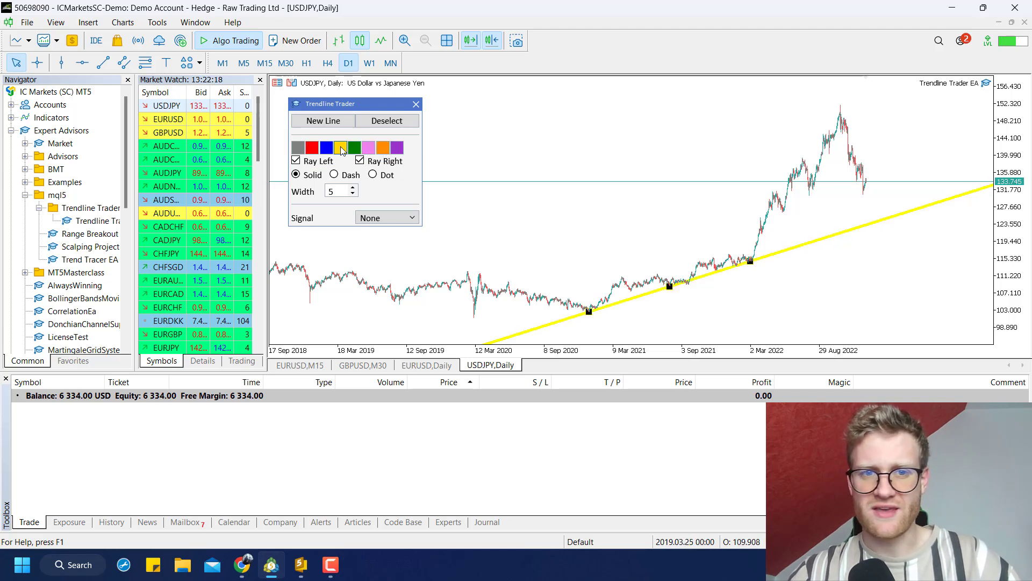
pyautogui.click(312, 147)
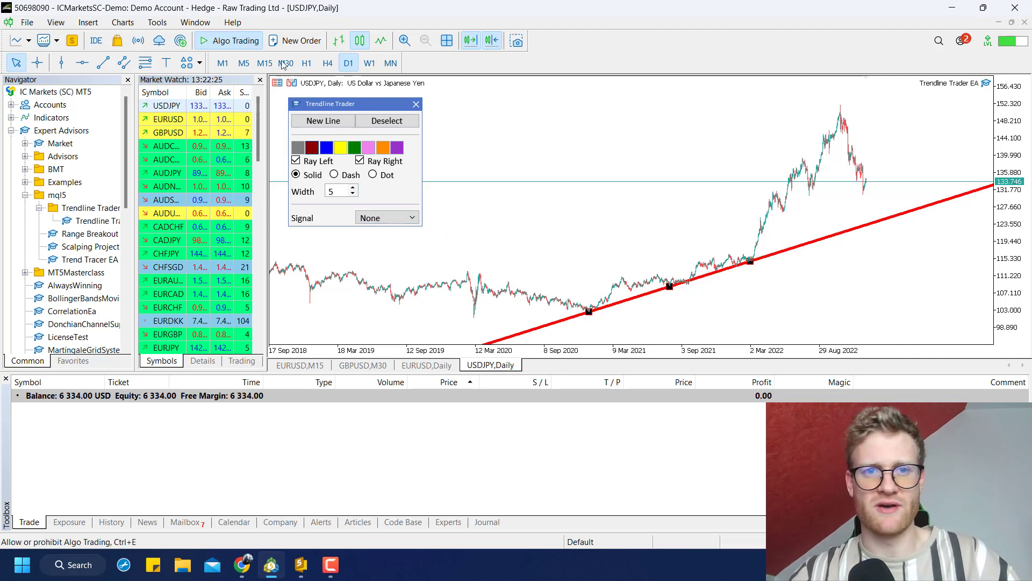
# On the H4 chart, create a blue line from the October 2022 high near 151.5 through the December high near 138, with Ray Left off.
pyautogui.click(333, 65)
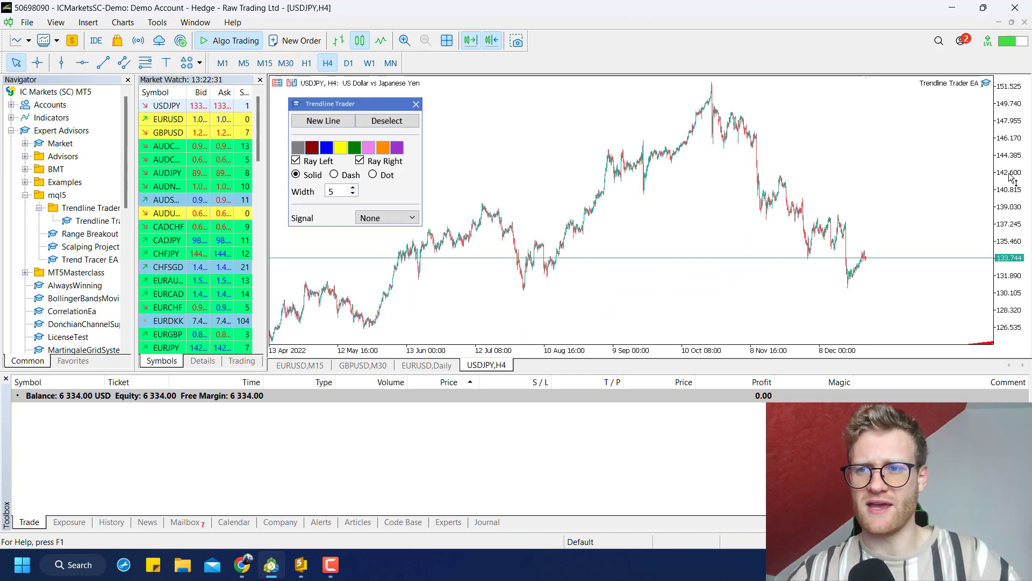
pyautogui.moveTo(1009, 180); pyautogui.dragTo(805, 384)
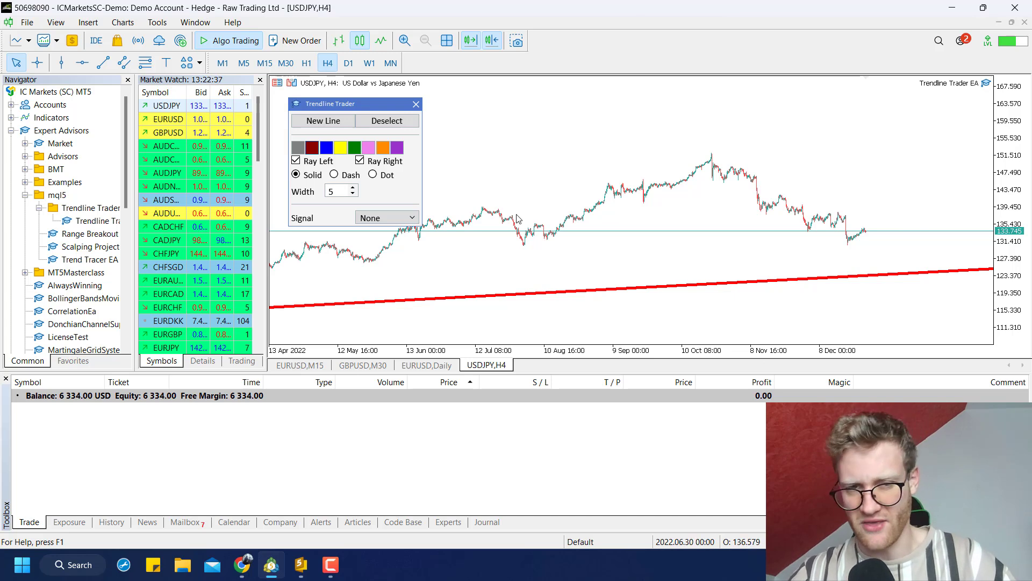
pyautogui.click(323, 120)
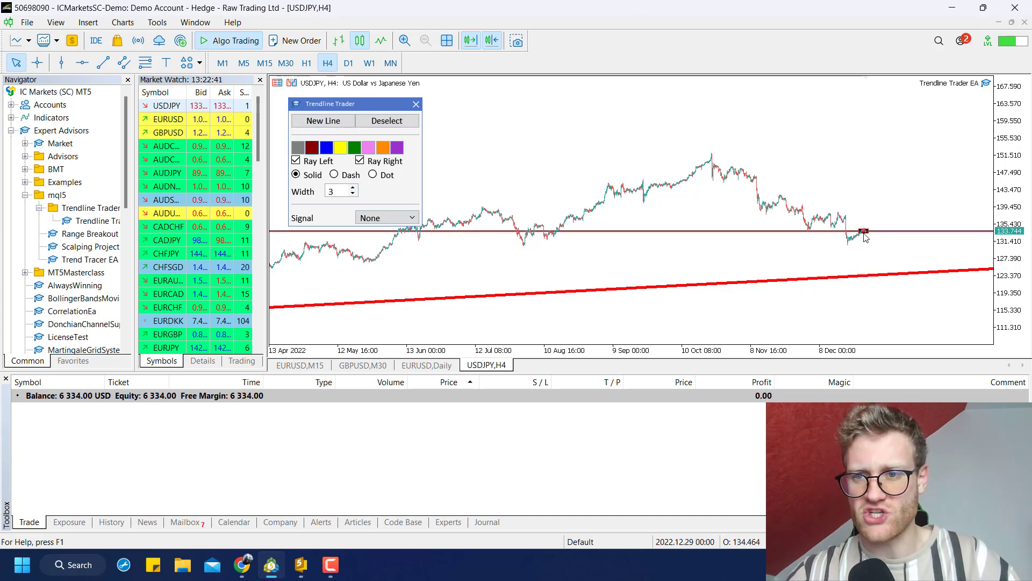
pyautogui.moveTo(862, 232); pyautogui.dragTo(713, 155)
pyautogui.moveTo(866, 233); pyautogui.dragTo(841, 216)
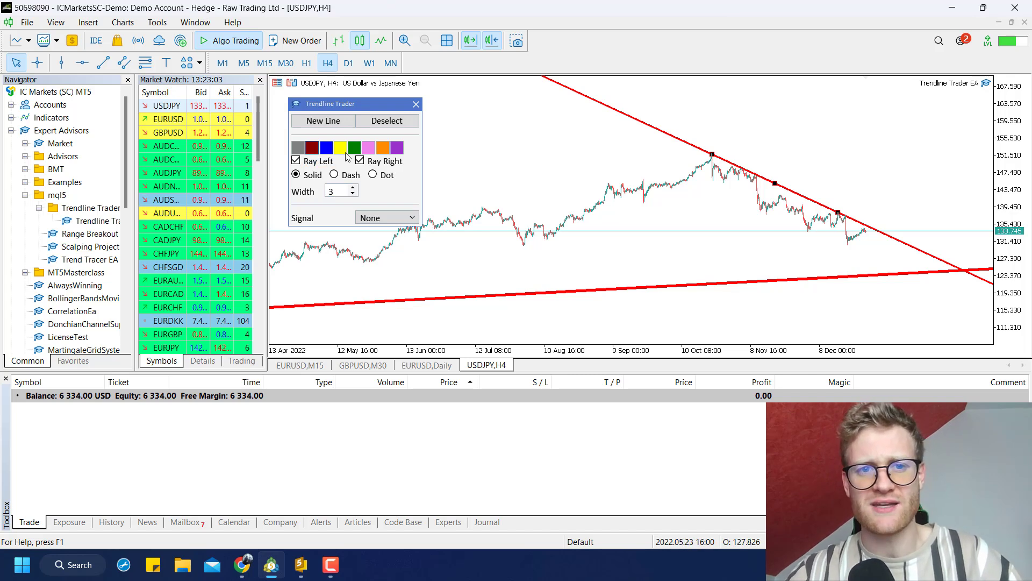
pyautogui.click(327, 148)
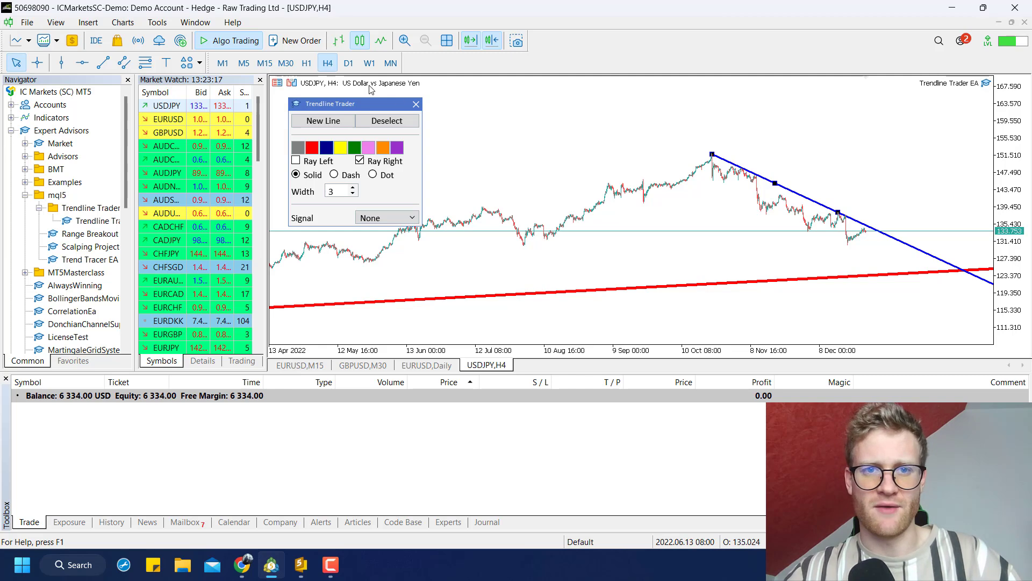
# Switch USDJPY to the Daily chart, select the red trendline and clear the line selection.
pyautogui.click(348, 63)
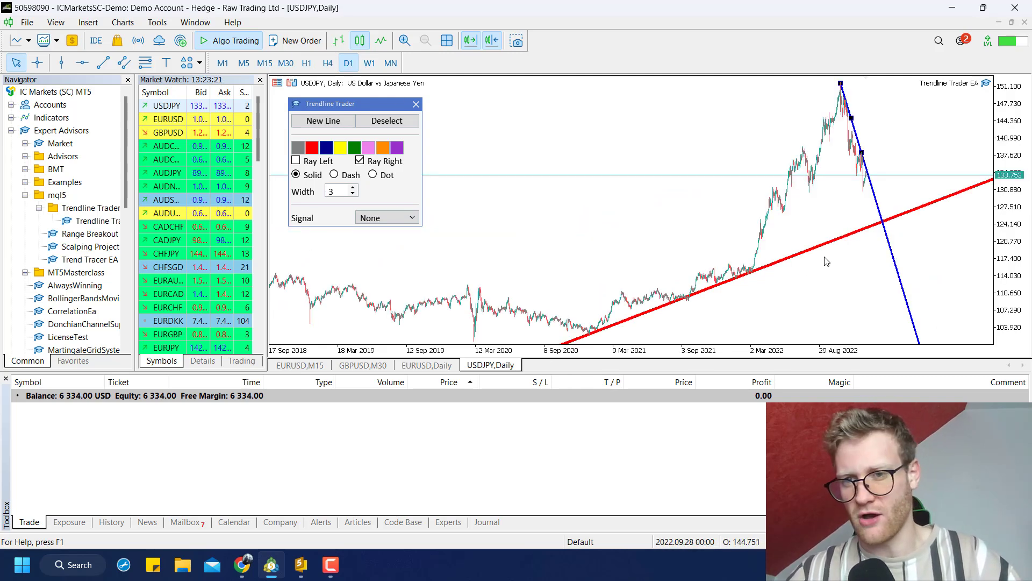
pyautogui.click(779, 266)
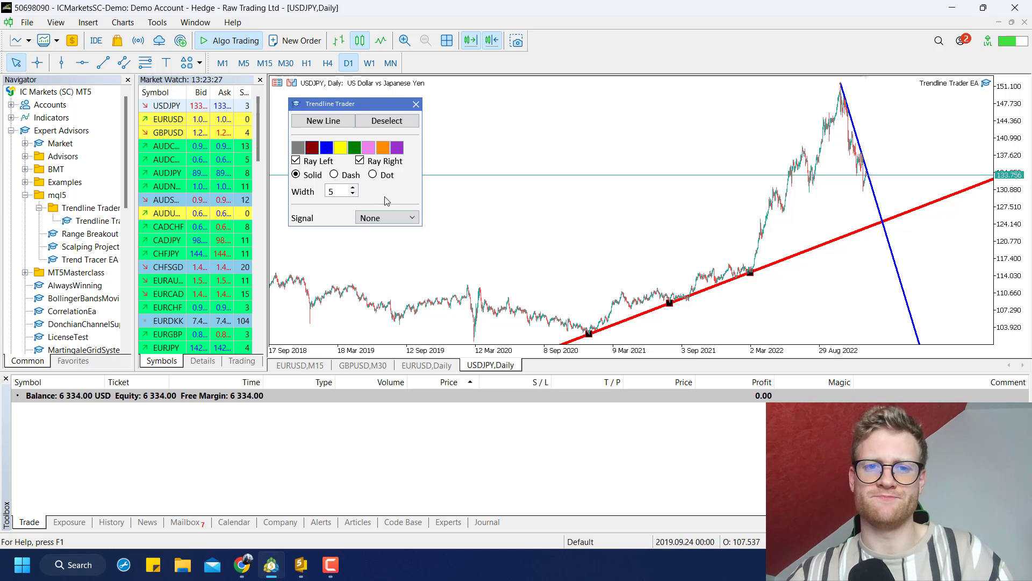
pyautogui.moveTo(379, 106)
pyautogui.mouseDown()
pyautogui.moveTo(360, 104)
pyautogui.moveTo(377, 104)
pyautogui.mouseUp()
pyautogui.click(384, 119)
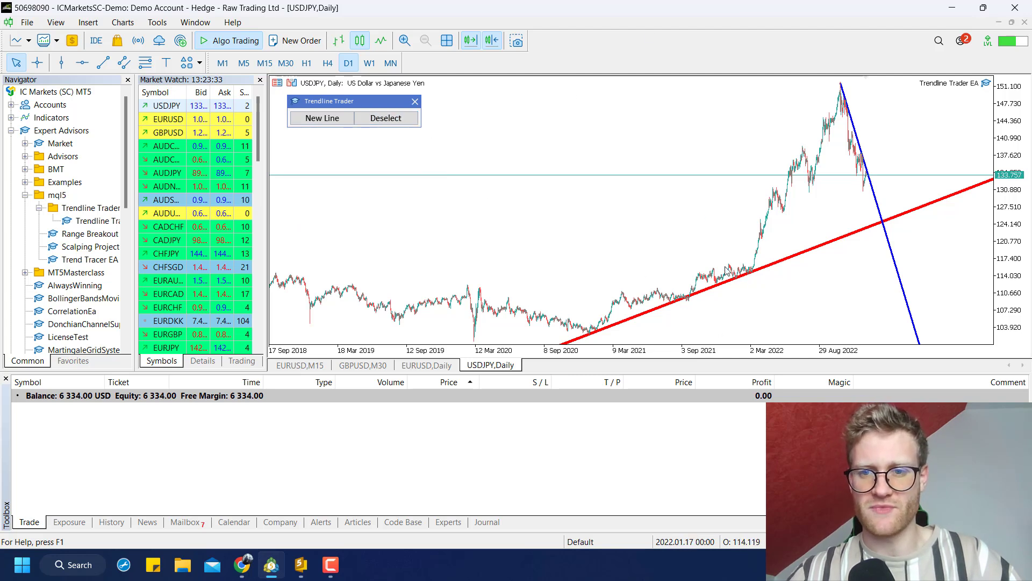
# Move the collapsed Trendline Trader panel closer to the chart's upper corner.
pyautogui.click(876, 195)
pyautogui.click(856, 137)
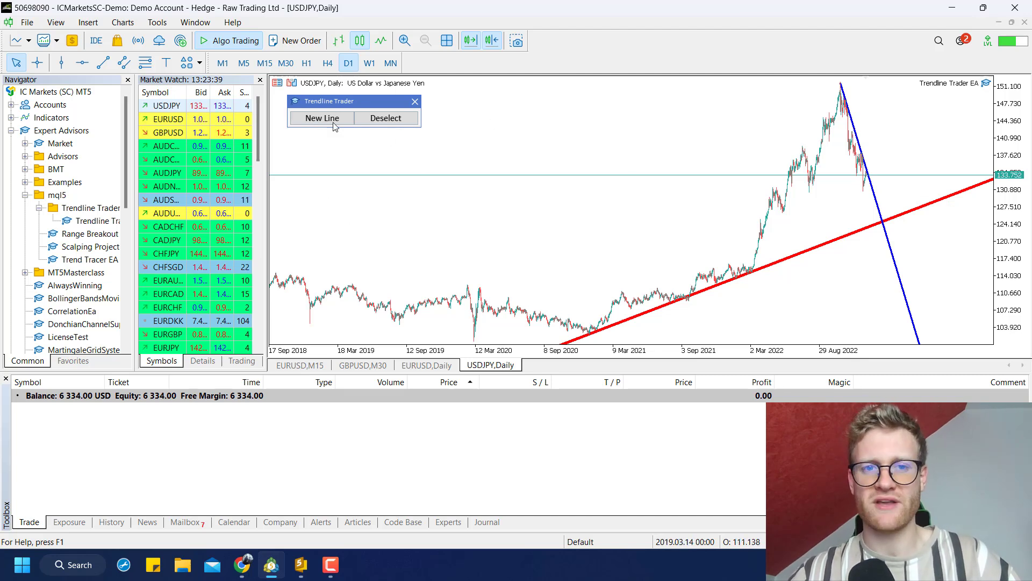
pyautogui.moveTo(308, 102); pyautogui.dragTo(296, 92)
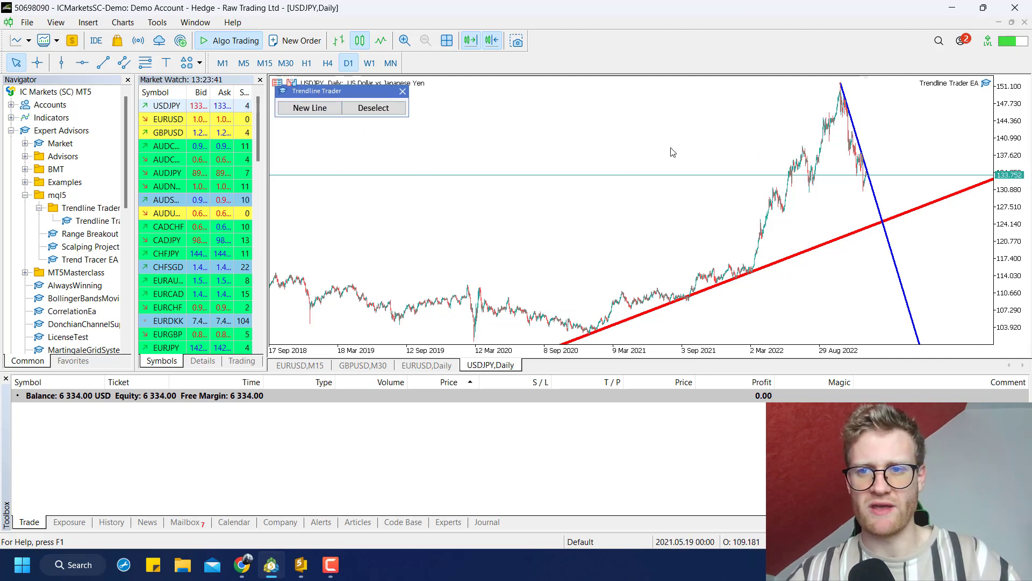
# On the H1 chart, create a new line and position it just above and nearly parallel to the blue line, from about 146 to 136.
pyautogui.click(305, 63)
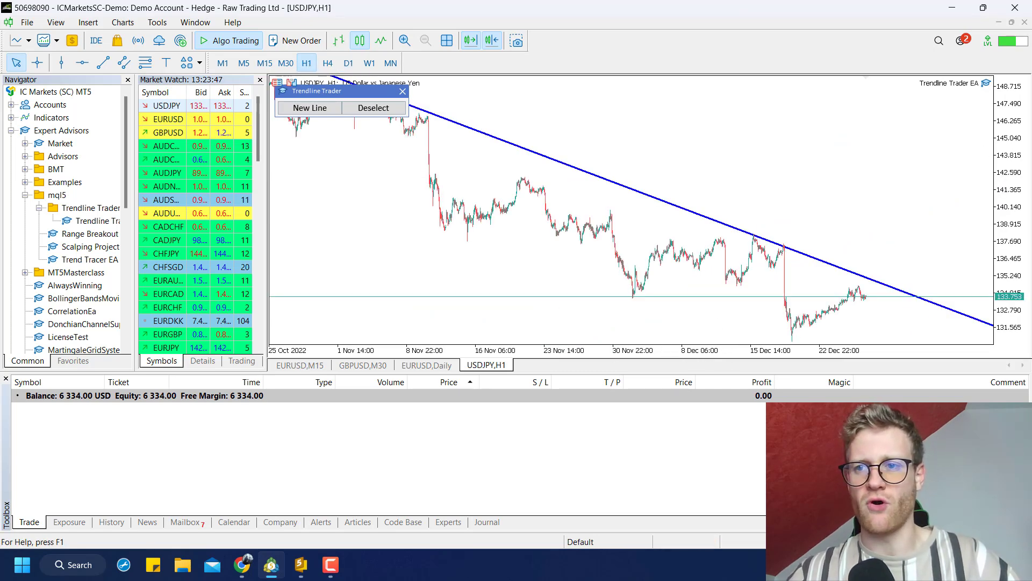
pyautogui.moveTo(1018, 140); pyautogui.dragTo(1003, 184)
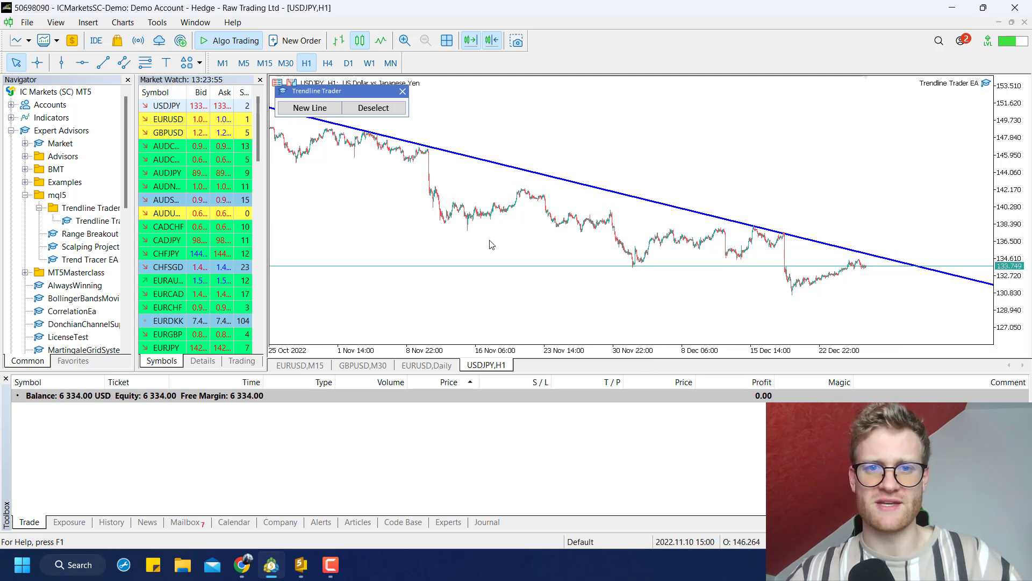
pyautogui.click(308, 109)
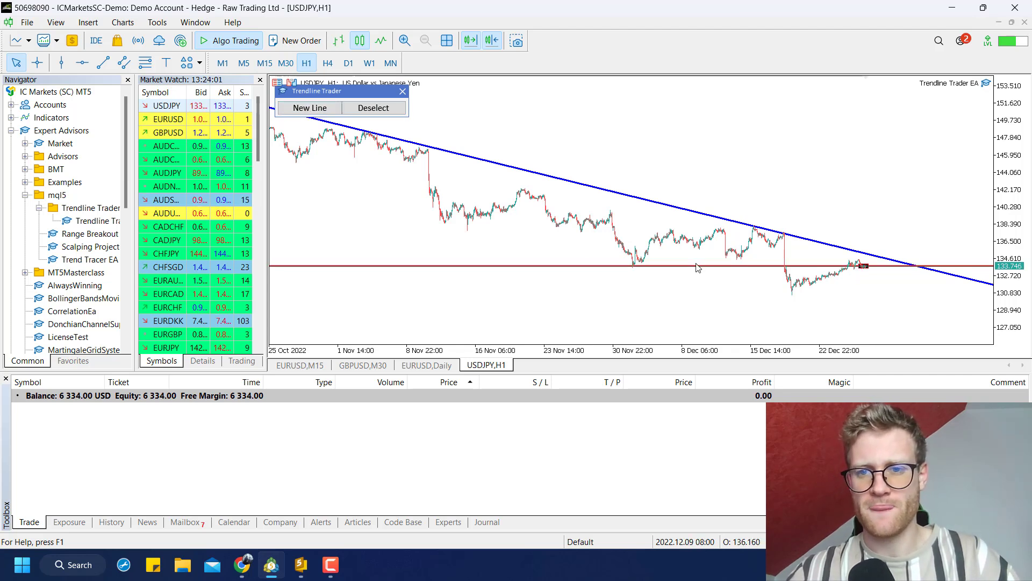
pyautogui.click(859, 267)
pyautogui.moveTo(859, 267); pyautogui.dragTo(524, 190)
pyautogui.moveTo(866, 267)
pyautogui.mouseDown()
pyautogui.moveTo(763, 234)
pyautogui.moveTo(873, 250)
pyautogui.mouseUp()
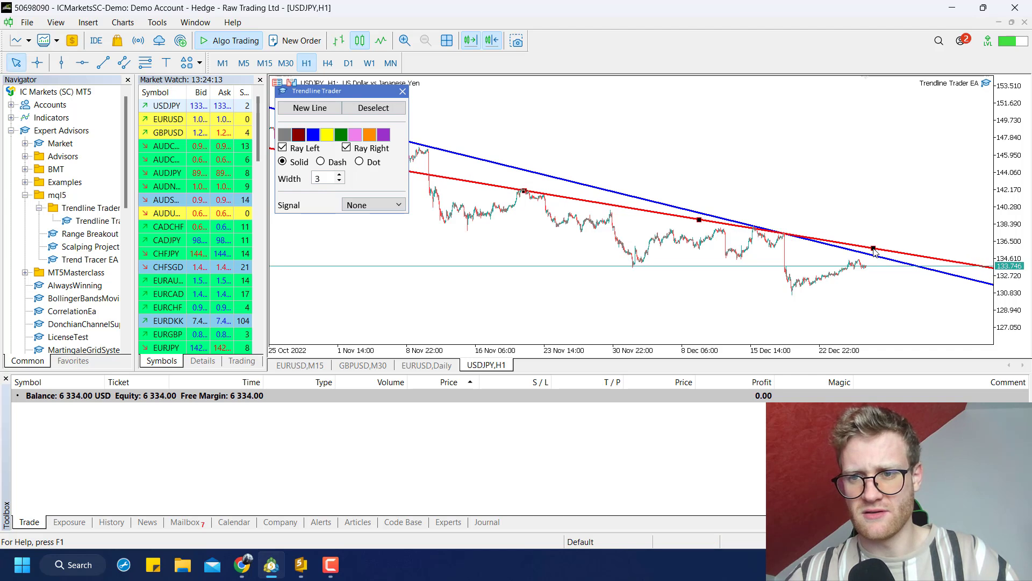
pyautogui.moveTo(524, 190); pyautogui.dragTo(497, 156)
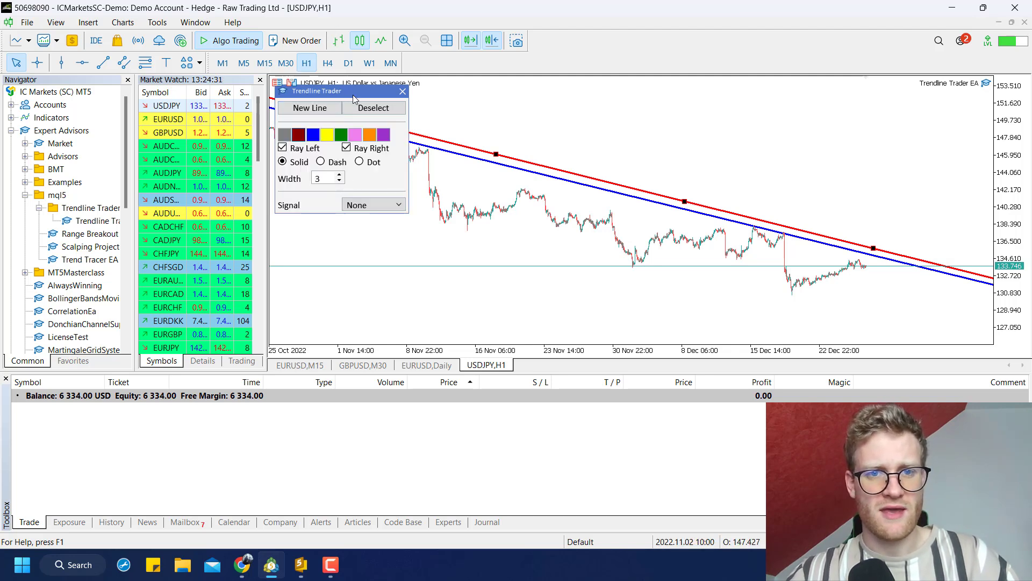
# Shift the Trendline Trader panel slightly and set the new line's width to 2, trying width 1 as well.
pyautogui.moveTo(353, 94); pyautogui.dragTo(358, 98)
pyautogui.click(345, 185)
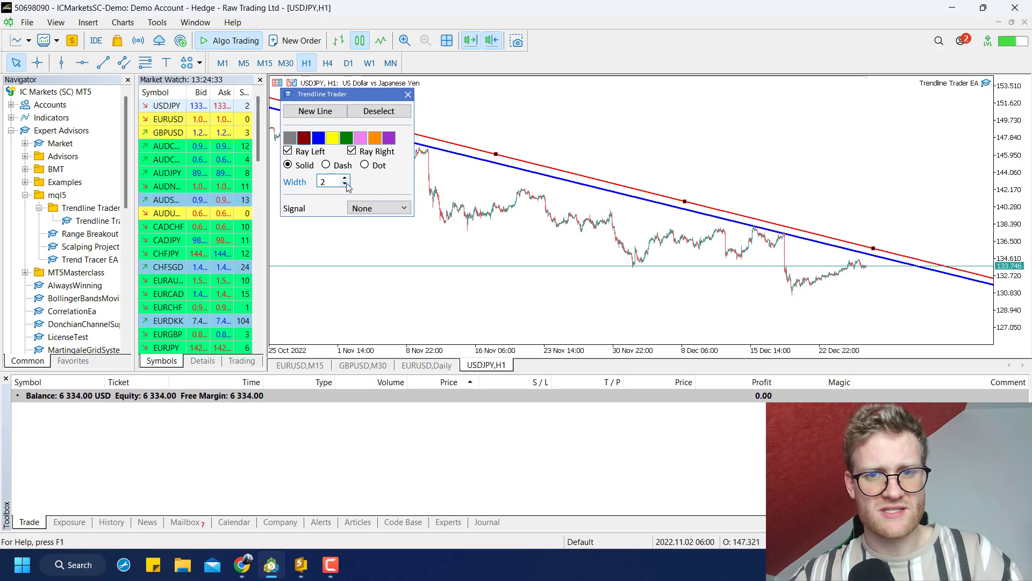
pyautogui.click(345, 184)
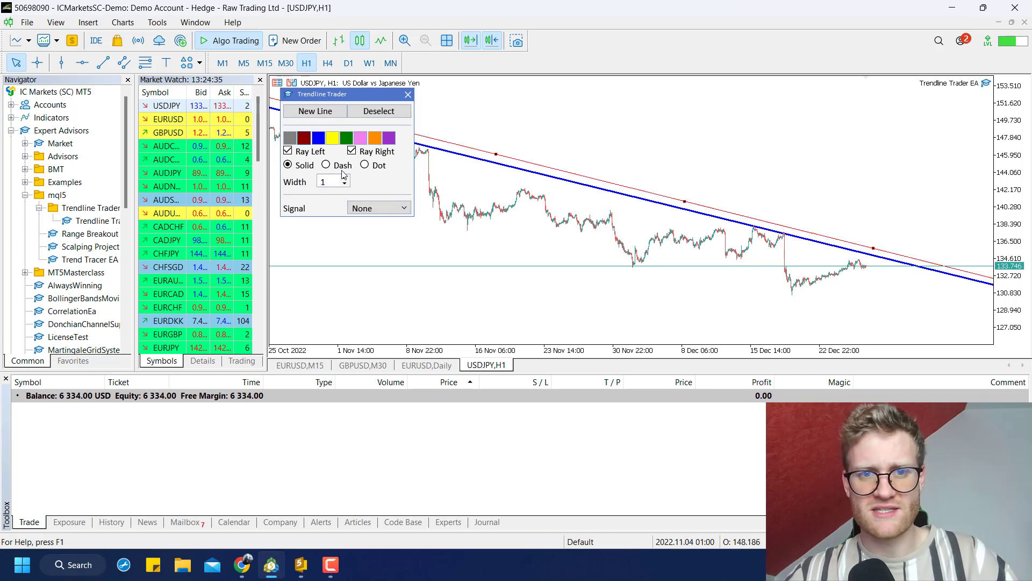
pyautogui.click(344, 179)
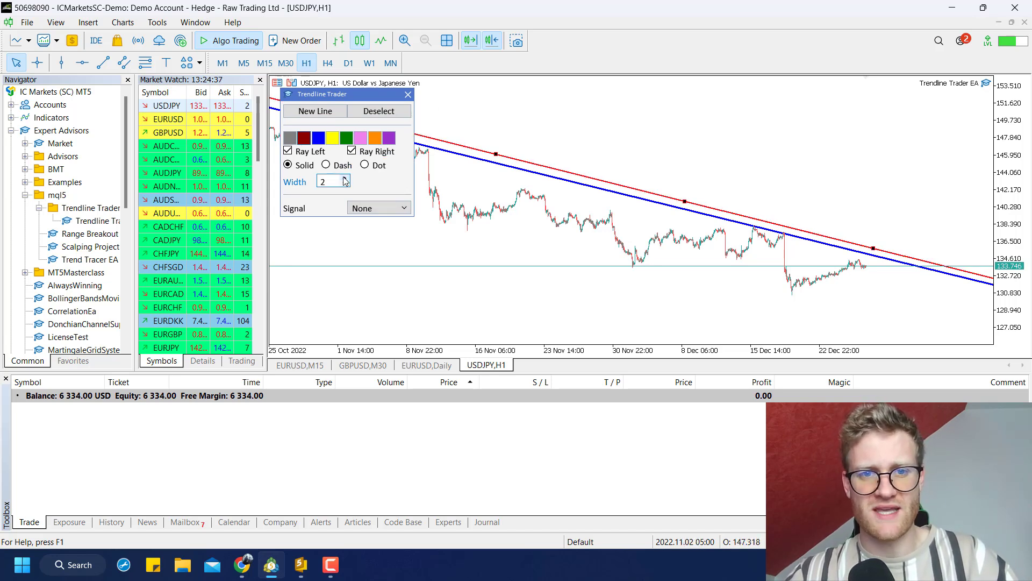
# Compare the Dash and Dot styles and a yellow color, finishing the new line as a green Dash line of width 2.
pyautogui.click(327, 166)
pyautogui.click(369, 169)
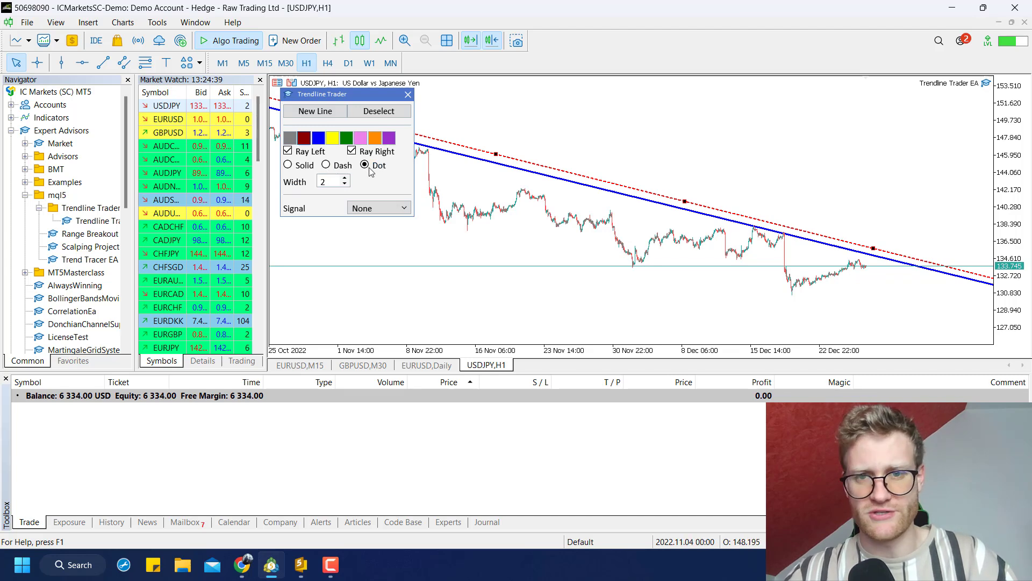
pyautogui.click(345, 184)
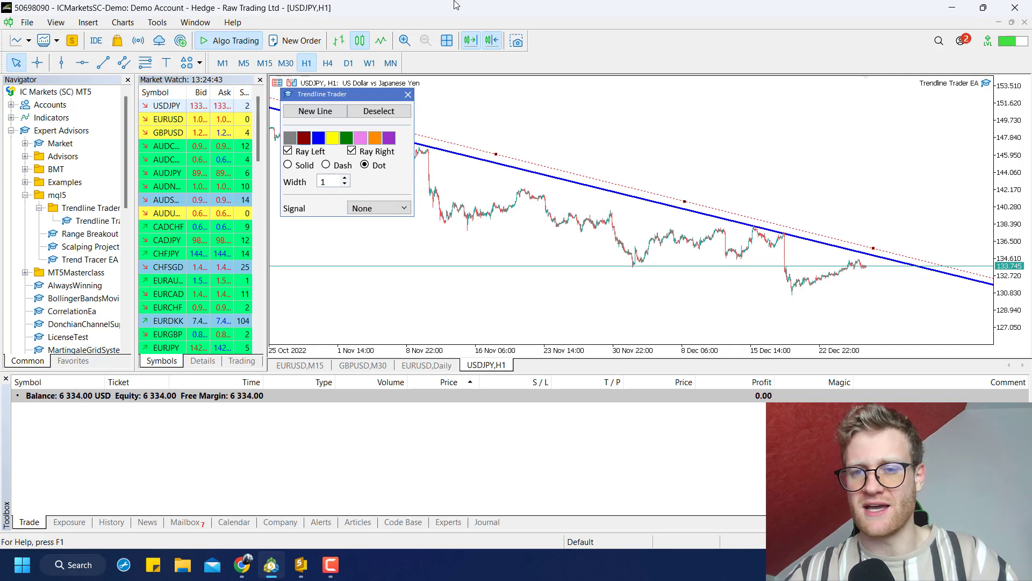
pyautogui.click(345, 180)
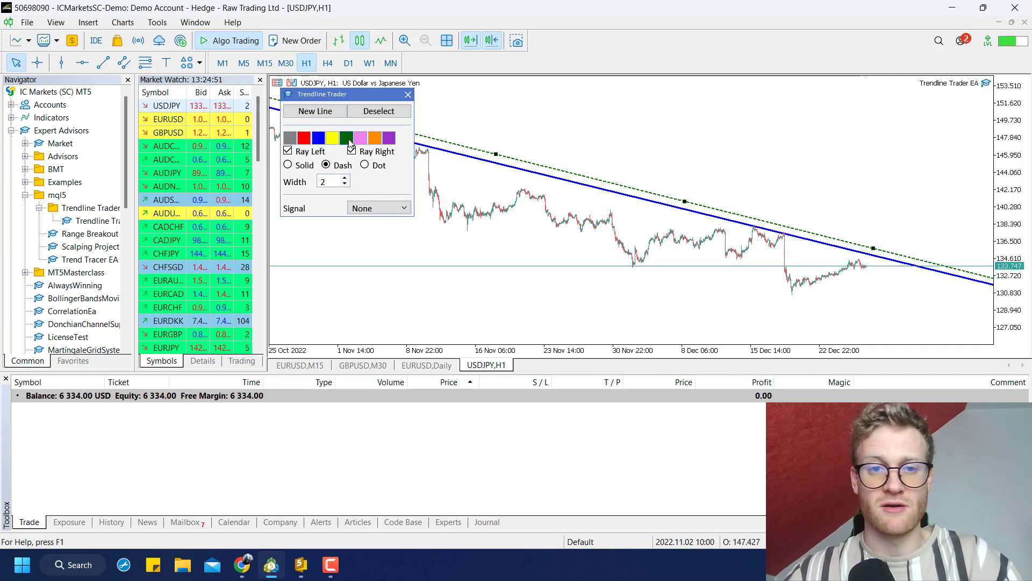
pyautogui.click(334, 139)
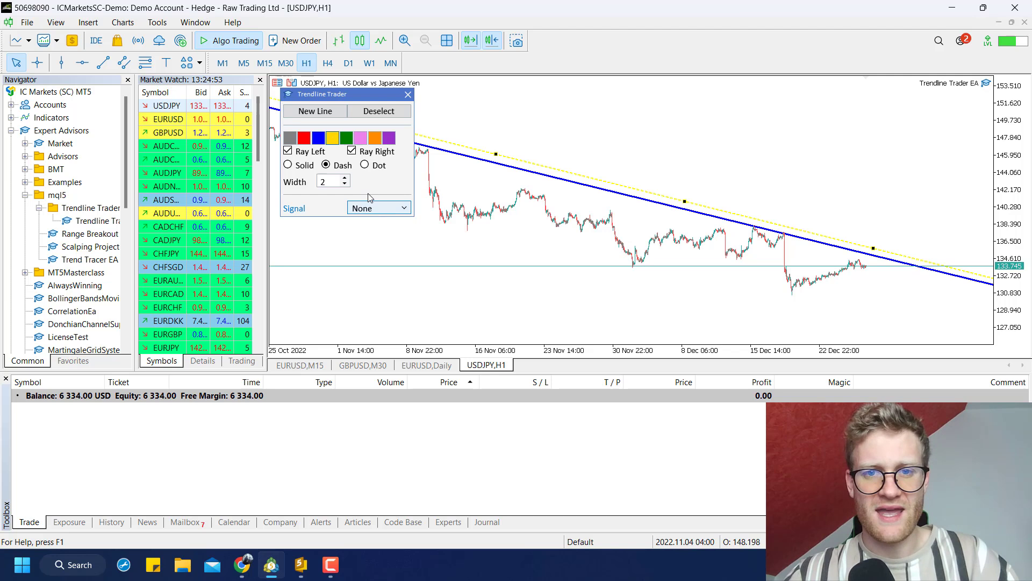
pyautogui.click(345, 140)
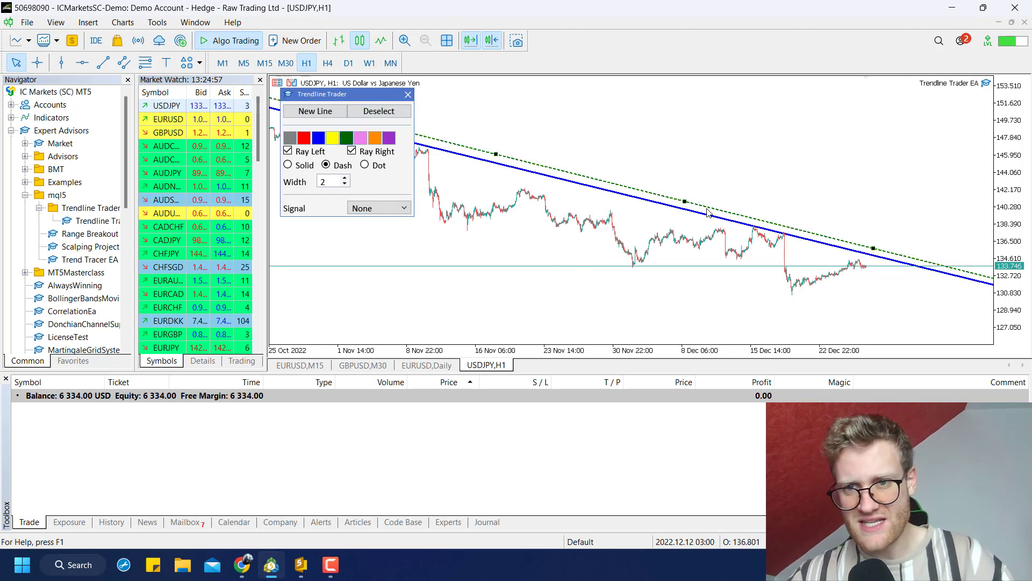
# Assign a Buy signal to the green dashed line, sized by risk at 0.5 percent.
pyautogui.click(378, 209)
pyautogui.click(318, 205)
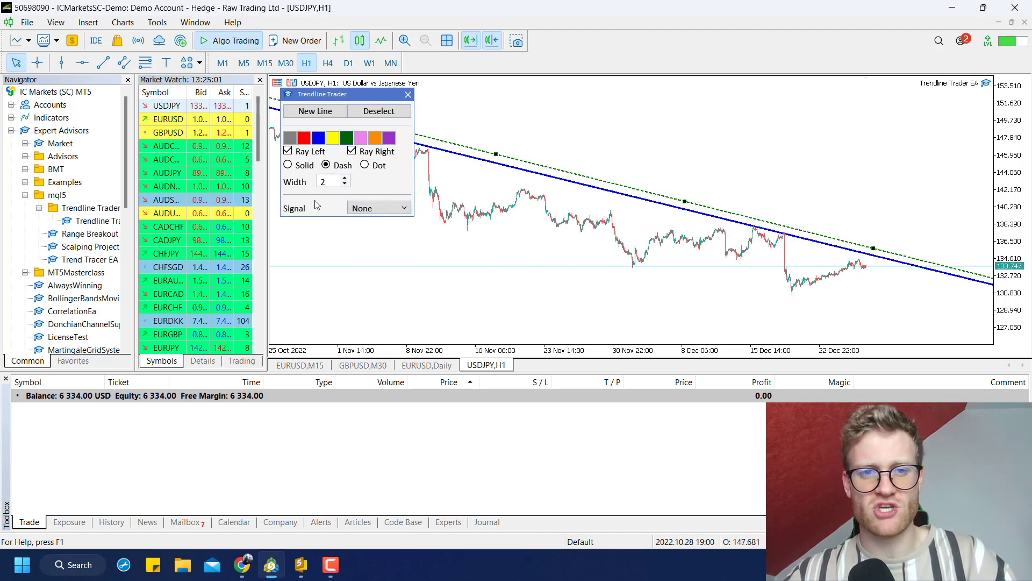
pyautogui.click(381, 210)
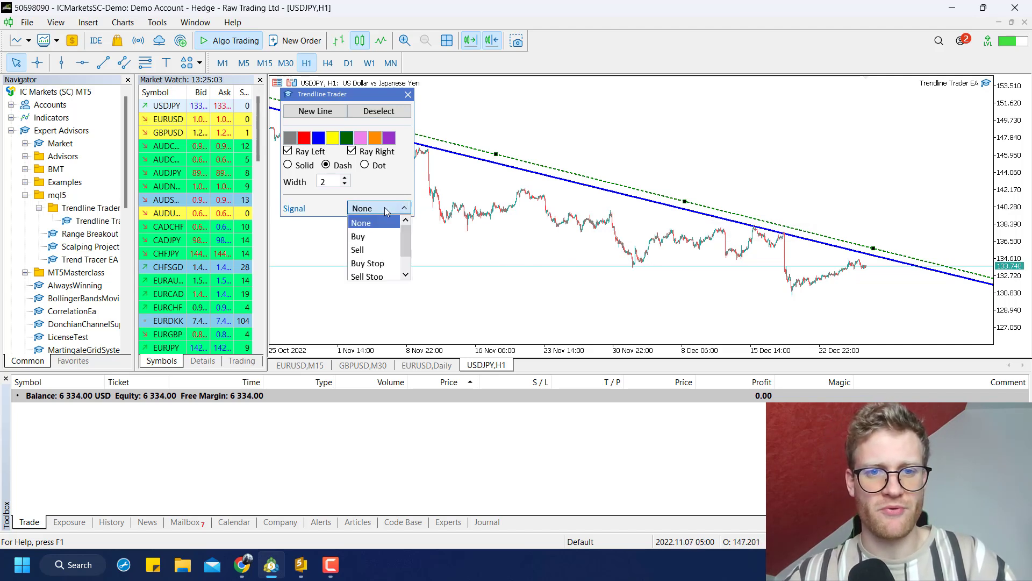
pyautogui.click(373, 237)
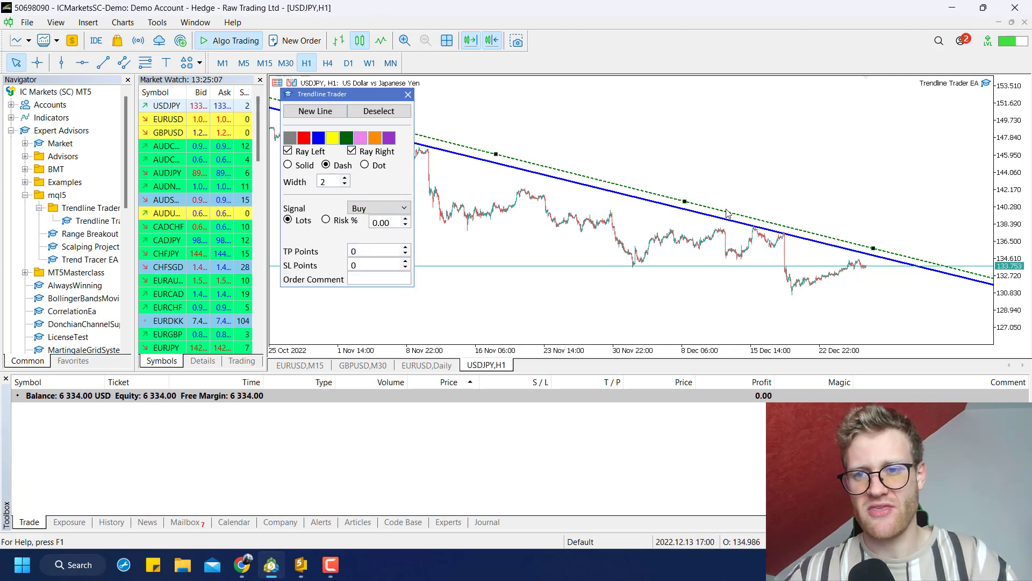
pyautogui.click(355, 250)
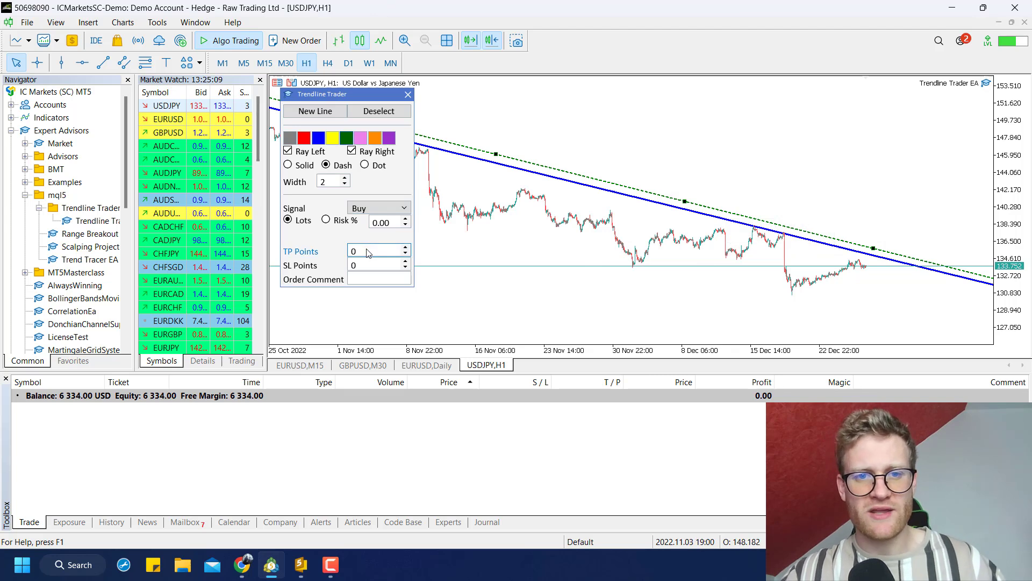
pyautogui.click(334, 220)
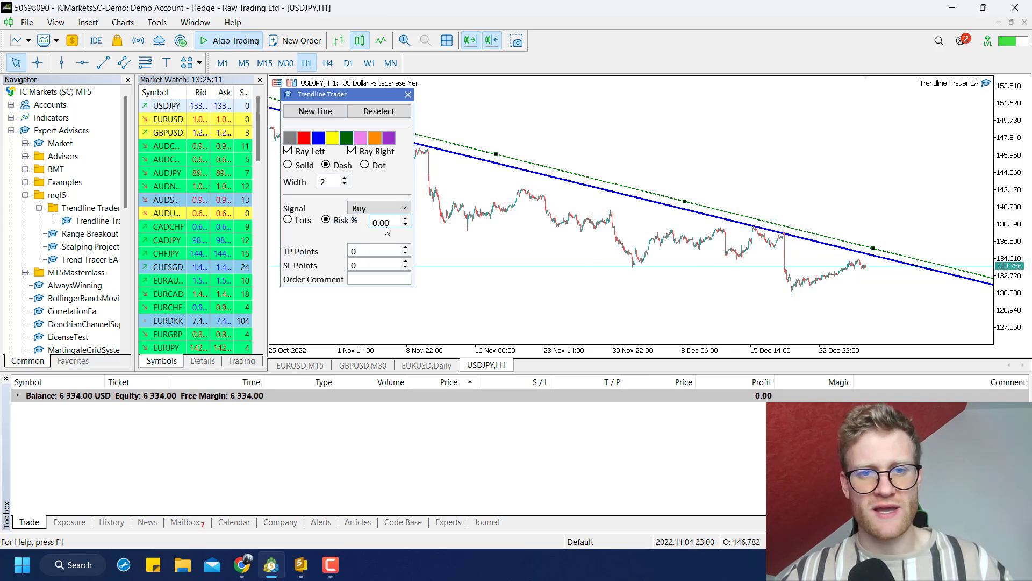
pyautogui.write('0.5')
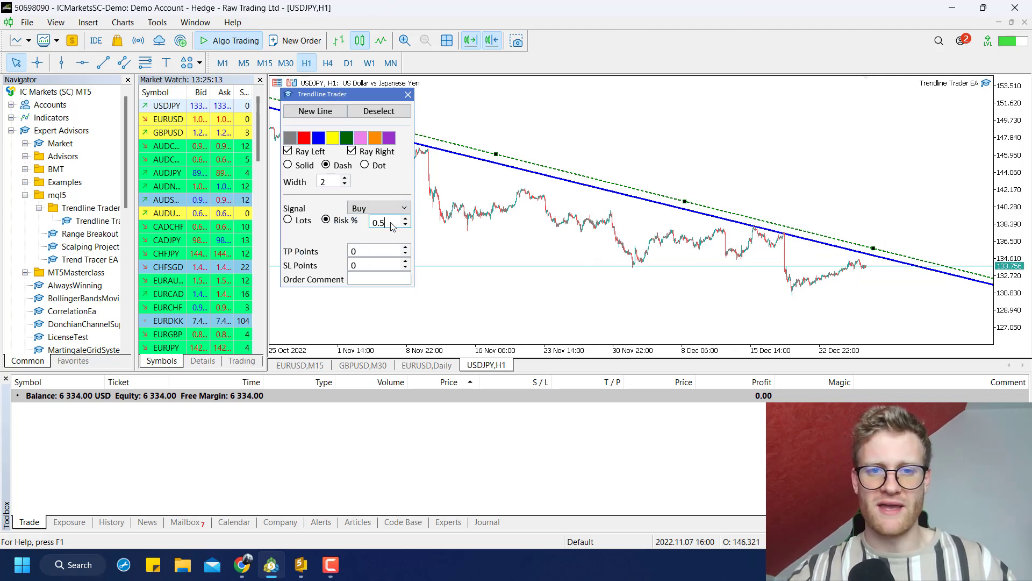
pyautogui.press('Tab')
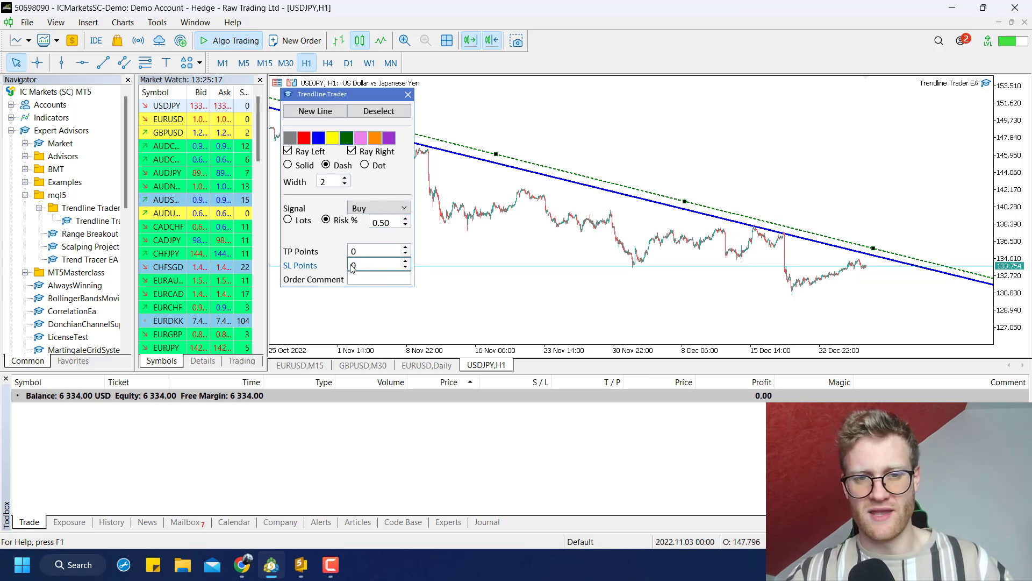
# Set the Buy signal's stop loss to 500 points, take profit to 1000 points, and order comment to "test".
pyautogui.write('100')
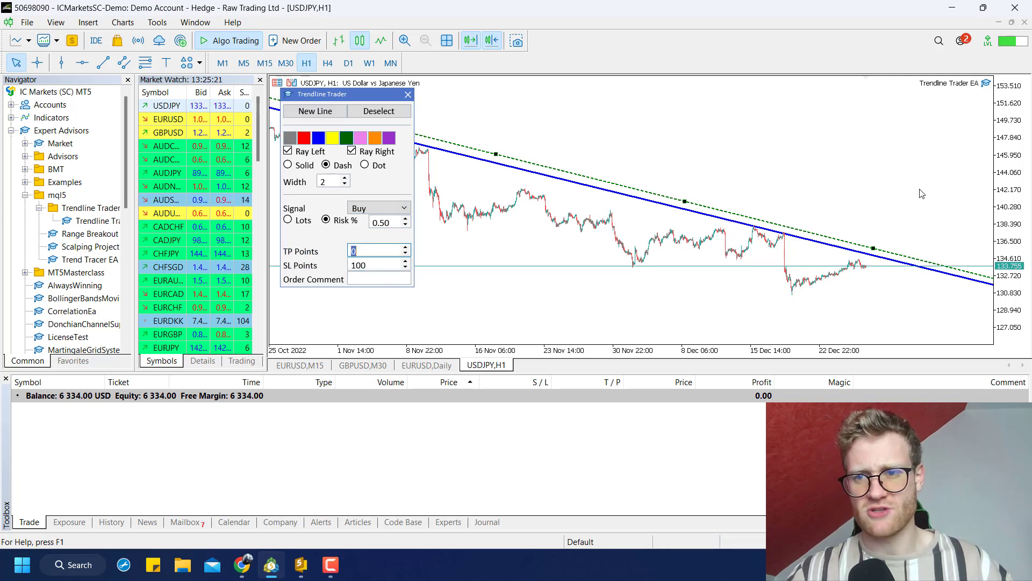
pyautogui.middleClick(919, 188)
pyautogui.moveTo(884, 249)
pyautogui.mouseDown()
pyautogui.moveTo(883, 233)
pyautogui.moveTo(885, 249)
pyautogui.mouseUp()
pyautogui.doubleClick(359, 265)
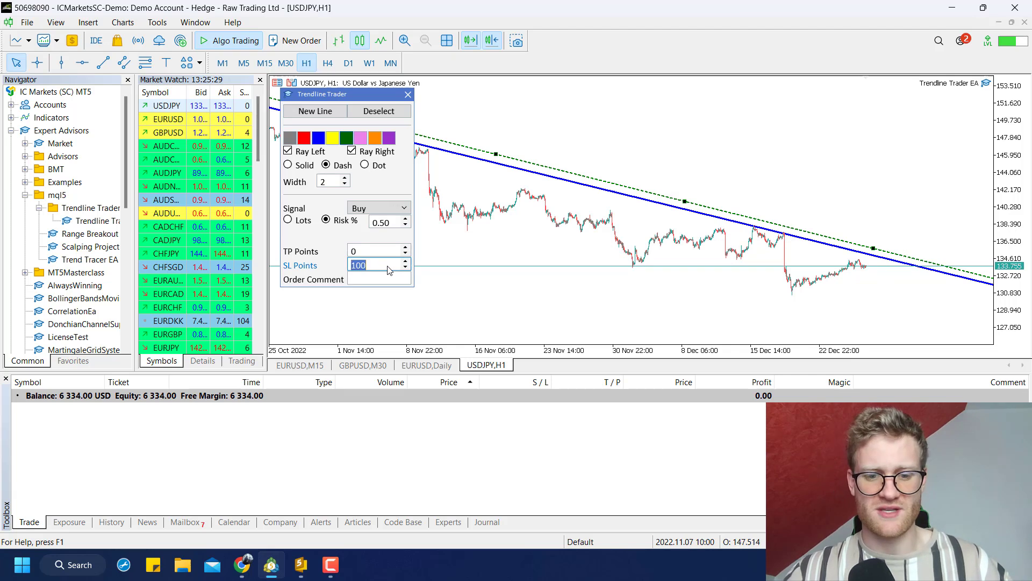
pyautogui.write('10')
pyautogui.write('0')
pyautogui.doubleClick(364, 252)
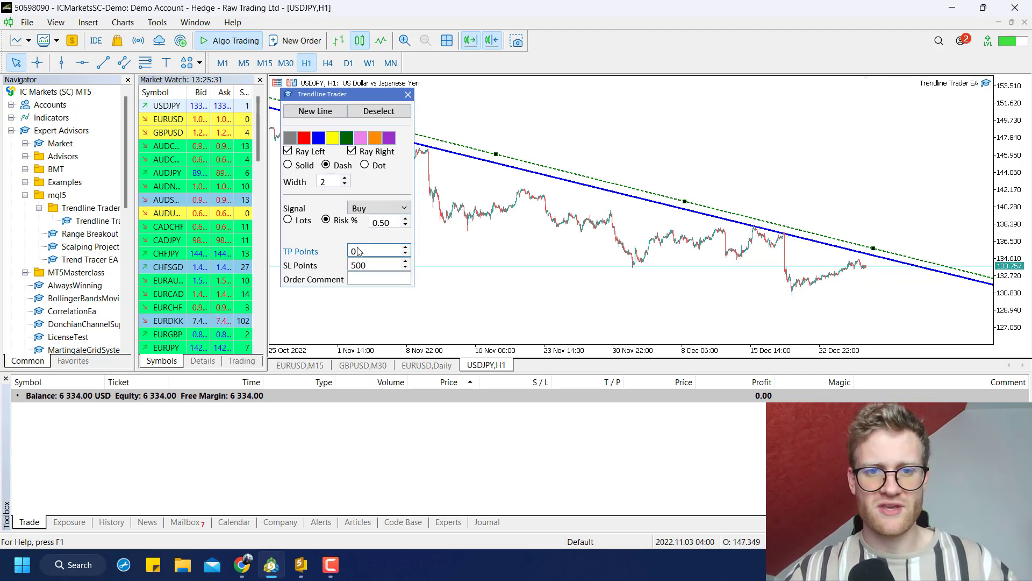
pyautogui.write('1000')
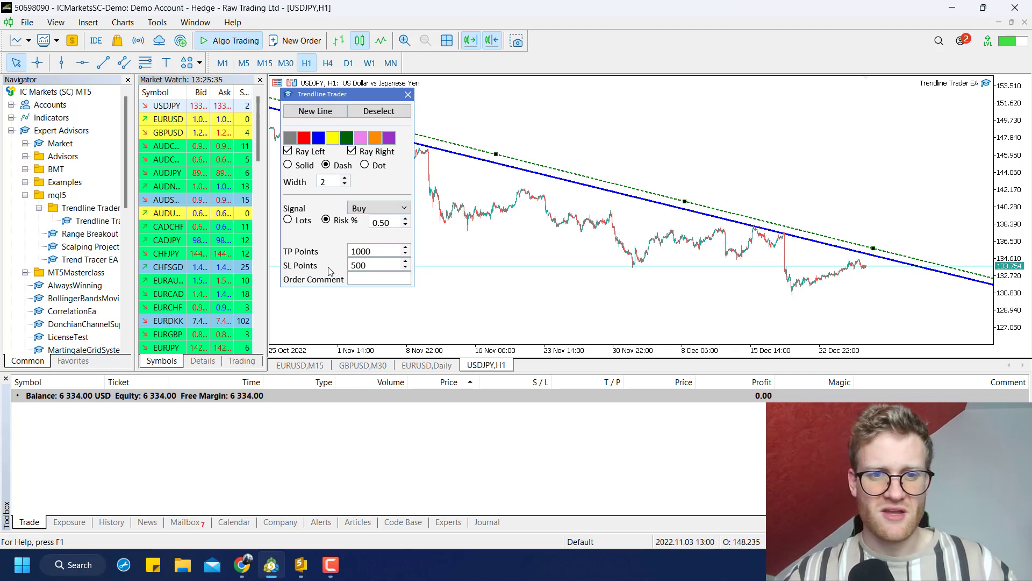
pyautogui.click(372, 279)
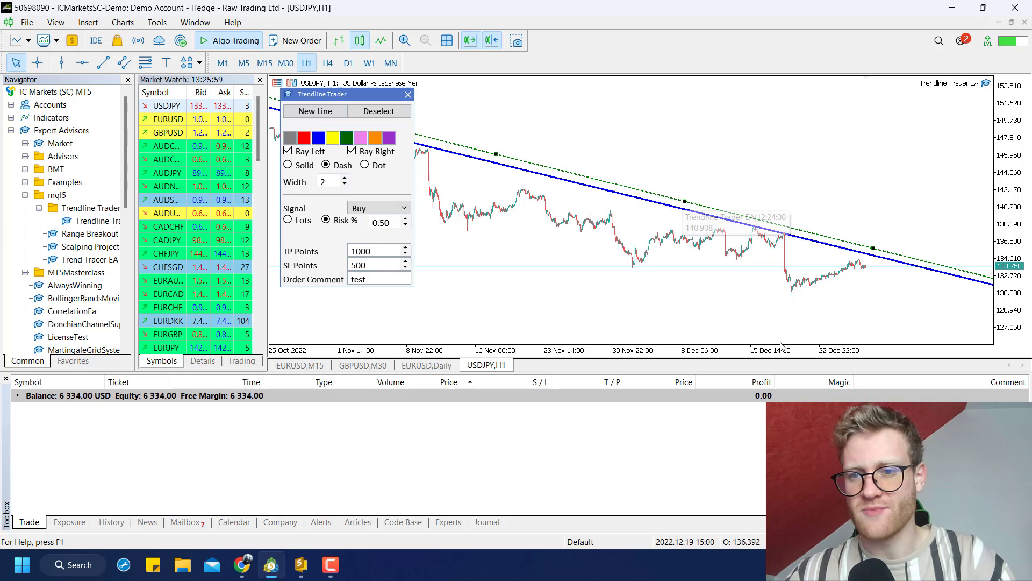
# Move the green line's end anchor beside the latest H1 candle, at about 133.7, near the current price.
pyautogui.scroll(2, 800, 354)
pyautogui.scroll(-2, 800, 354)
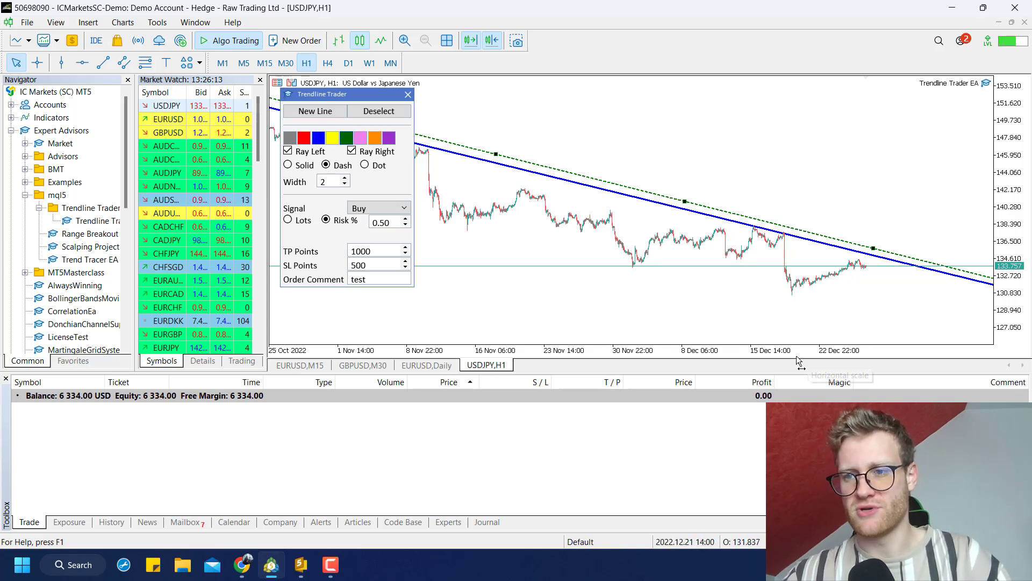
pyautogui.scroll(2, 801, 352)
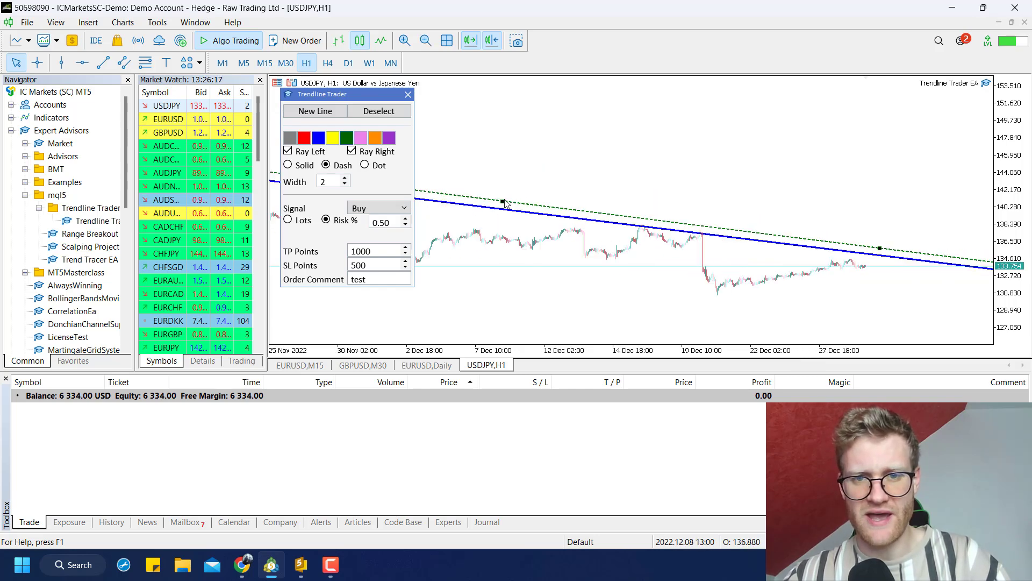
pyautogui.scroll(2, 934, 142)
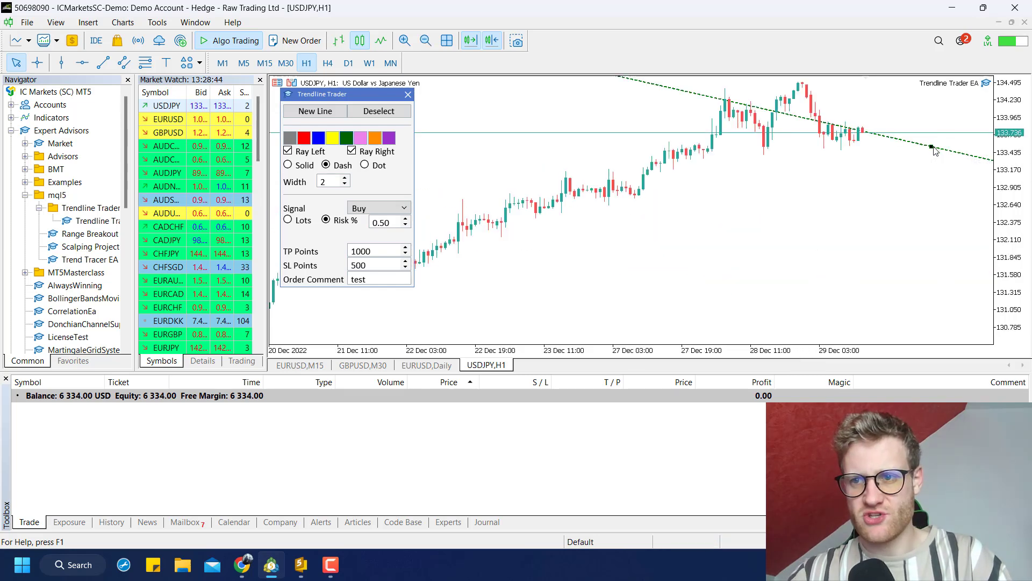
pyautogui.moveTo(935, 142); pyautogui.dragTo(869, 135)
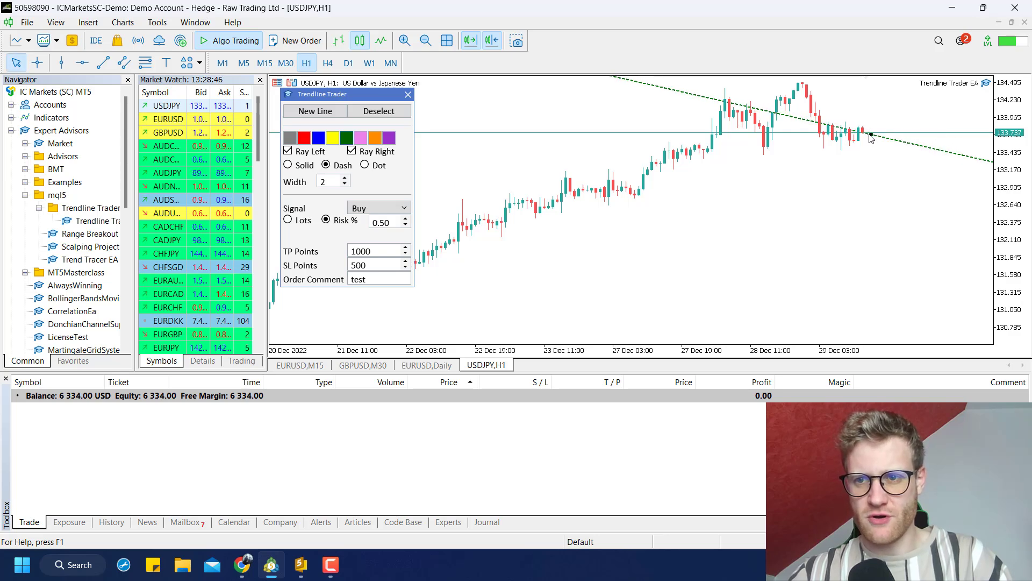
pyautogui.scroll(1, 792, 350)
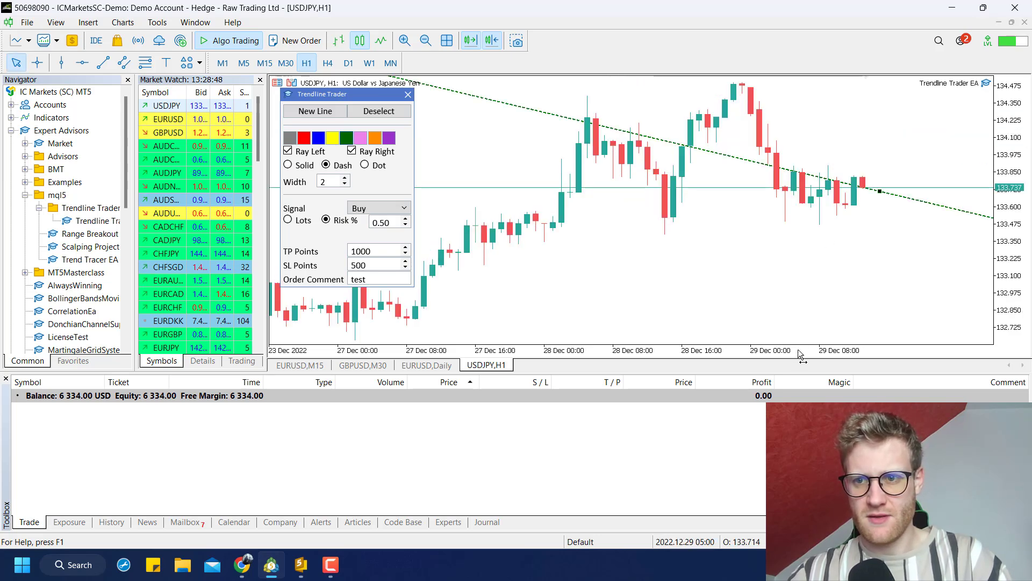
pyautogui.scroll(1, 798, 350)
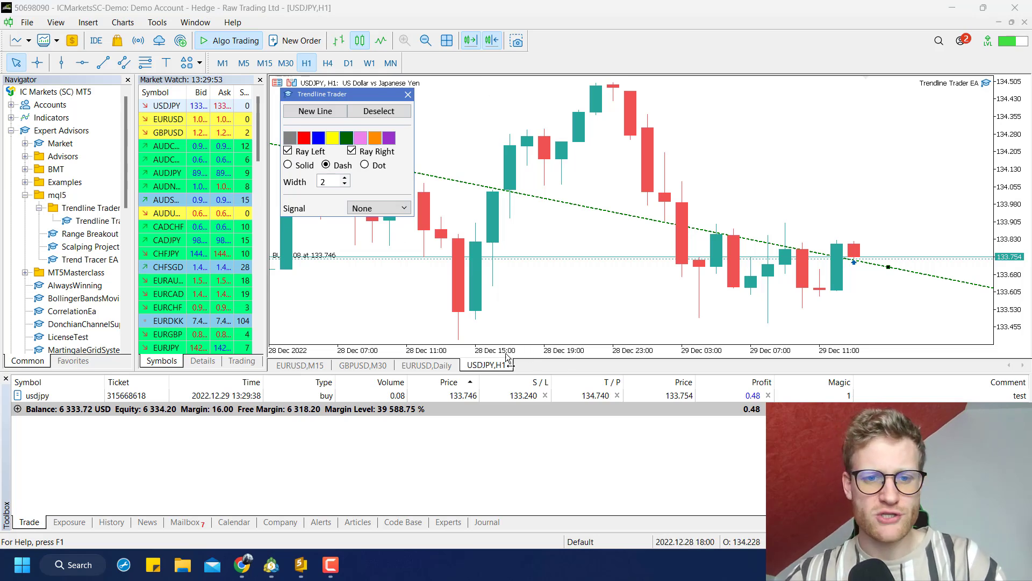
# Examine the opened USDJPY buy position and measure the distance from its entry to the take profit level on the chart.
pyautogui.click(424, 398)
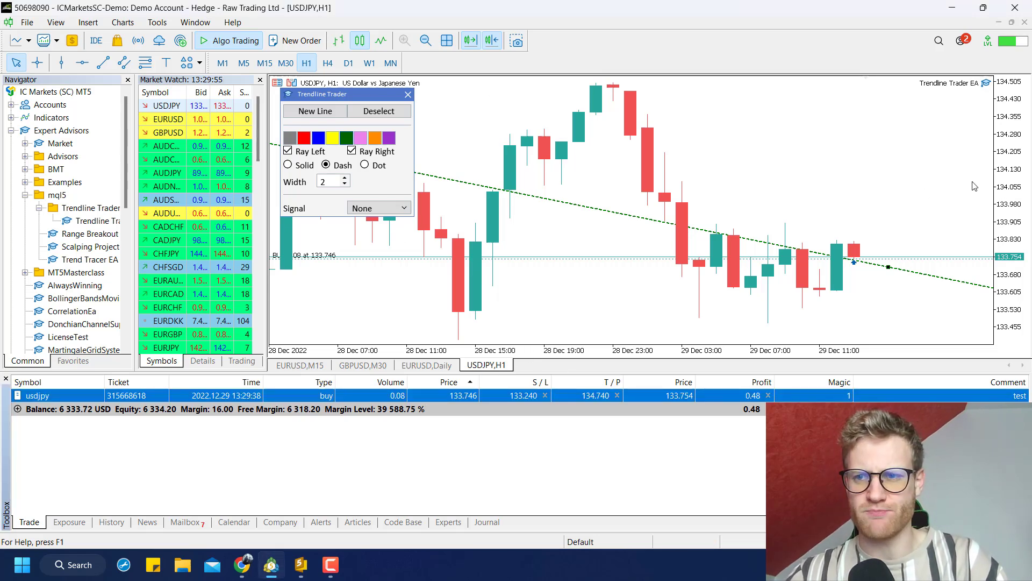
pyautogui.moveTo(1007, 258)
pyautogui.mouseDown()
pyautogui.moveTo(1007, 329)
pyautogui.moveTo(987, 259)
pyautogui.mouseUp()
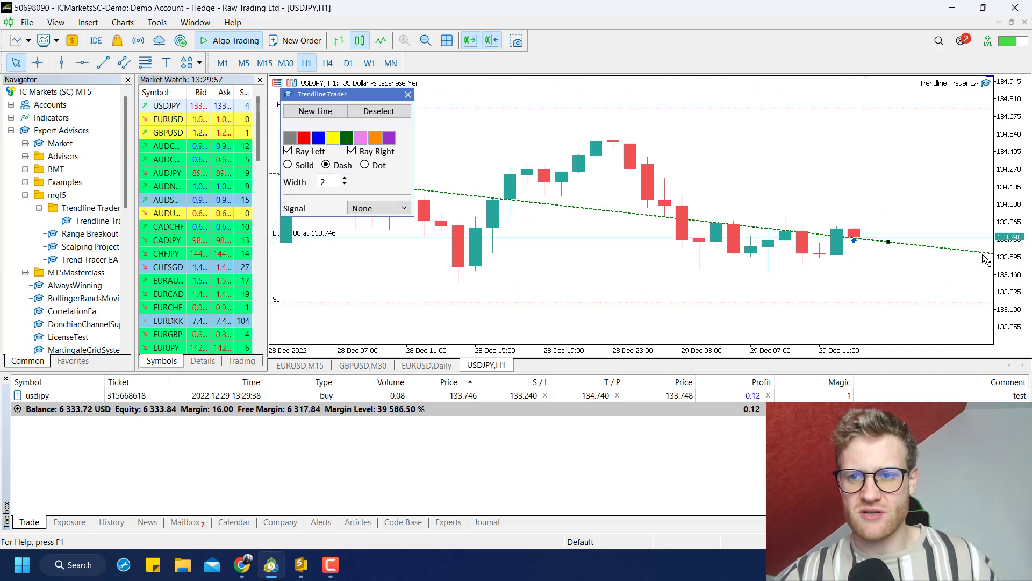
pyautogui.middleClick(856, 179)
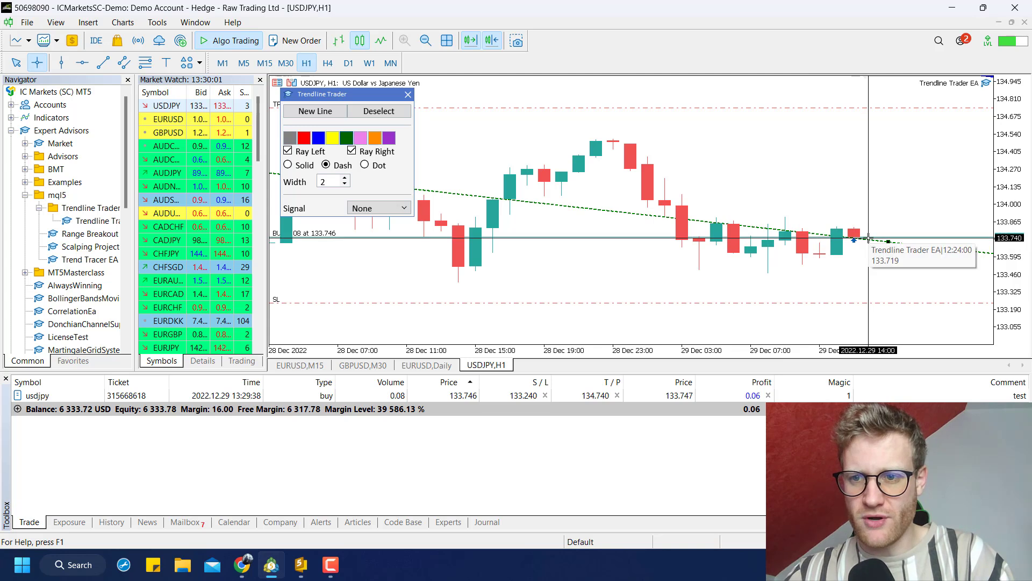
pyautogui.moveTo(870, 237); pyautogui.dragTo(853, 105)
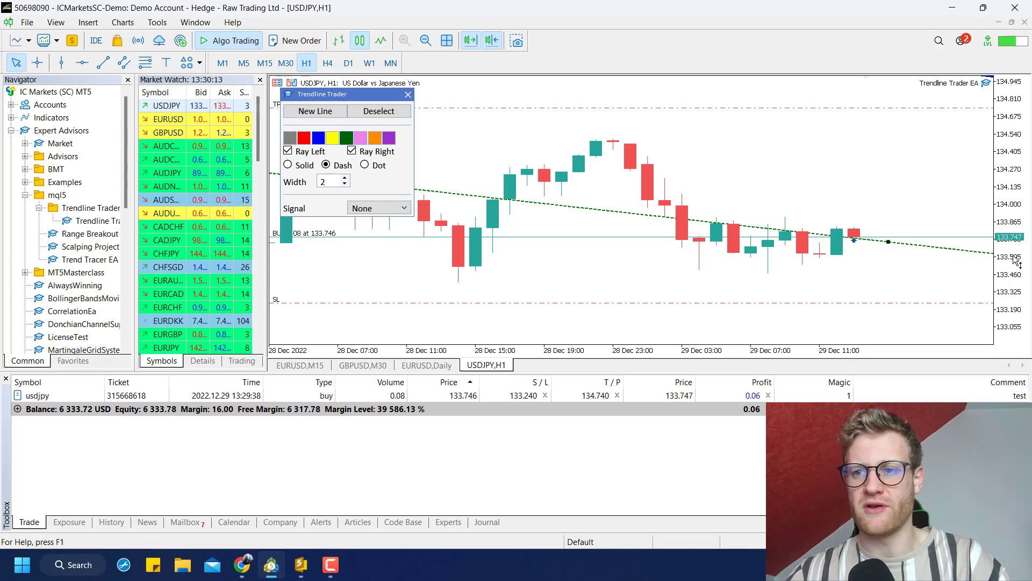
pyautogui.moveTo(1013, 269); pyautogui.dragTo(1014, 259)
pyautogui.moveTo(1007, 171); pyautogui.dragTo(1007, 194)
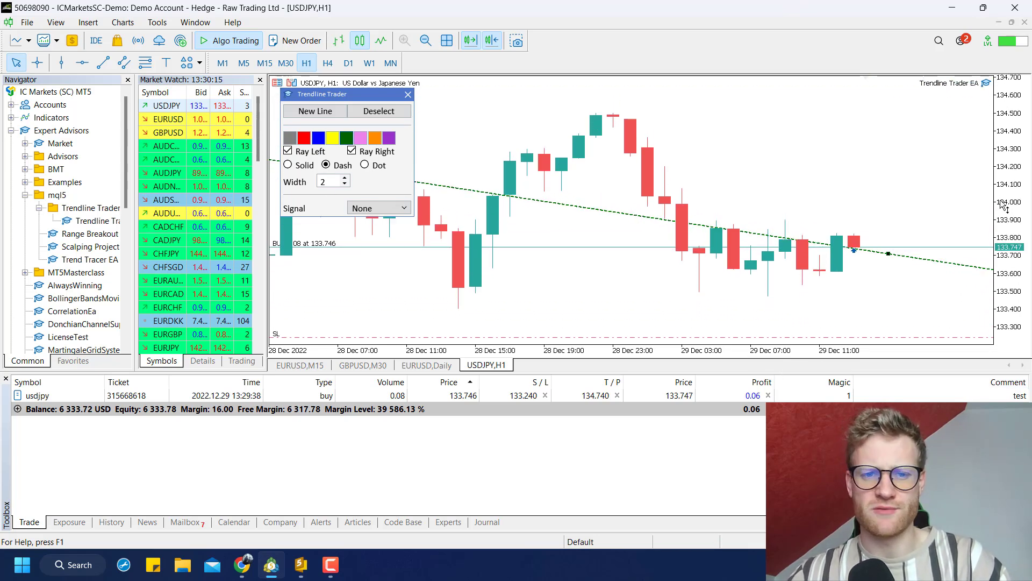
pyautogui.click(397, 396)
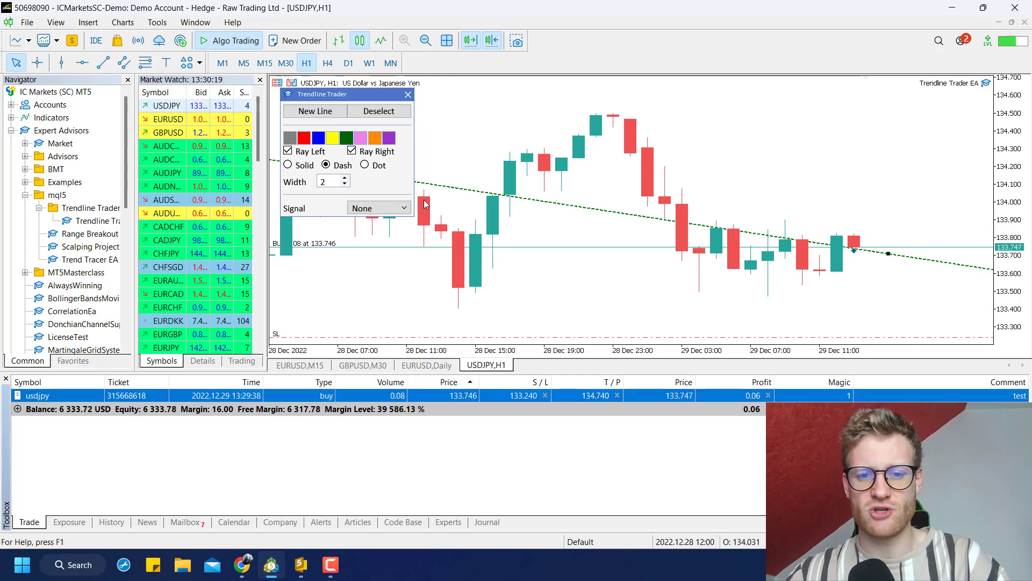
# Assign a Sell Stop signal to the green line with a fixed size of 0.10 lots and an order distance of 50.
pyautogui.click(389, 211)
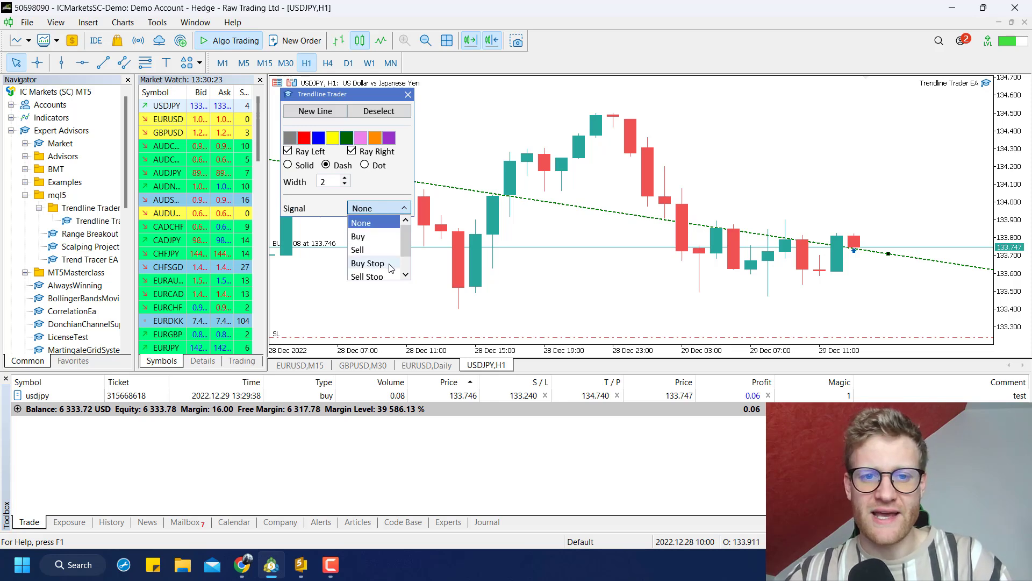
pyautogui.scroll(-1, 404, 239)
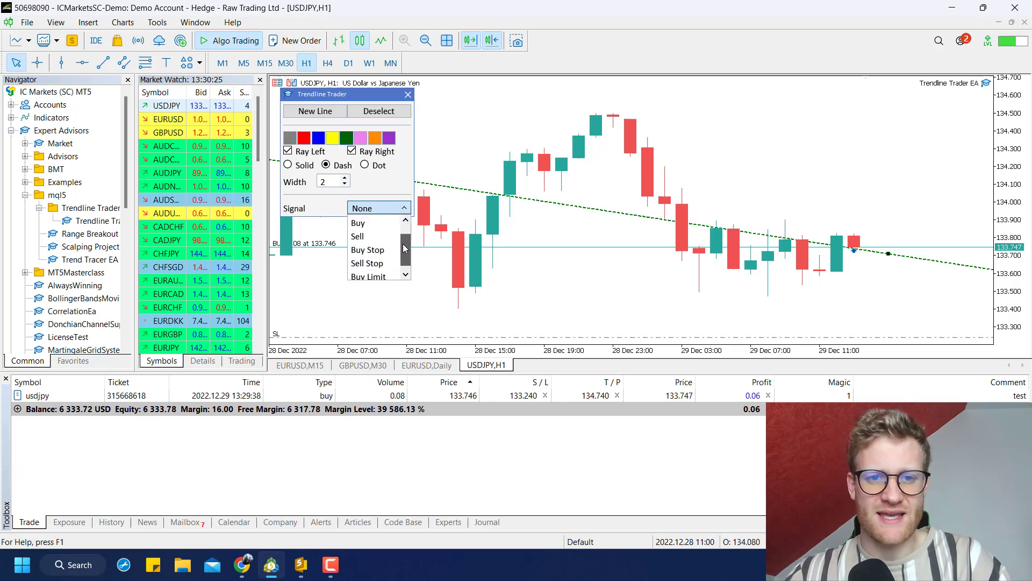
pyautogui.click(380, 250)
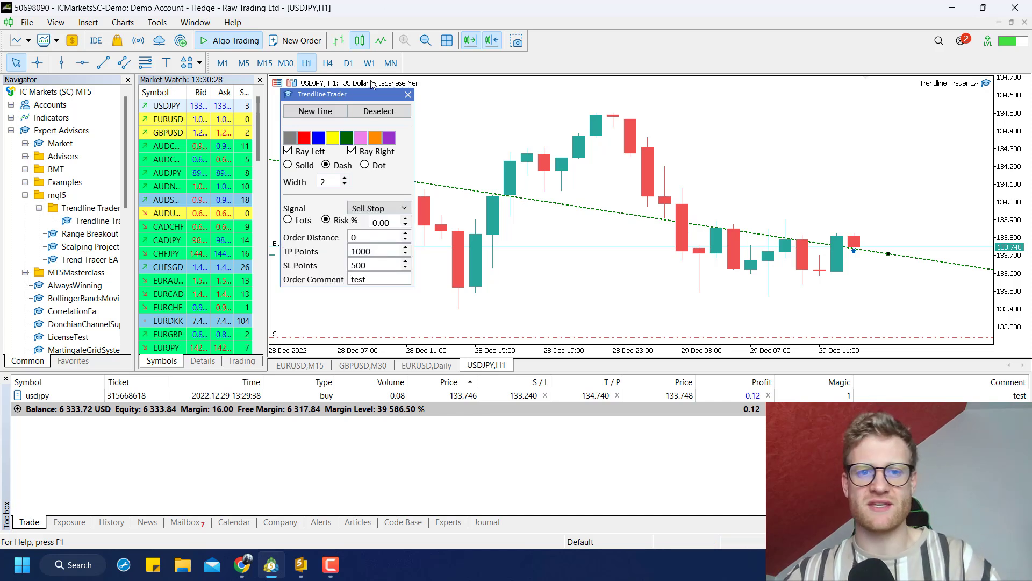
pyautogui.click(384, 224)
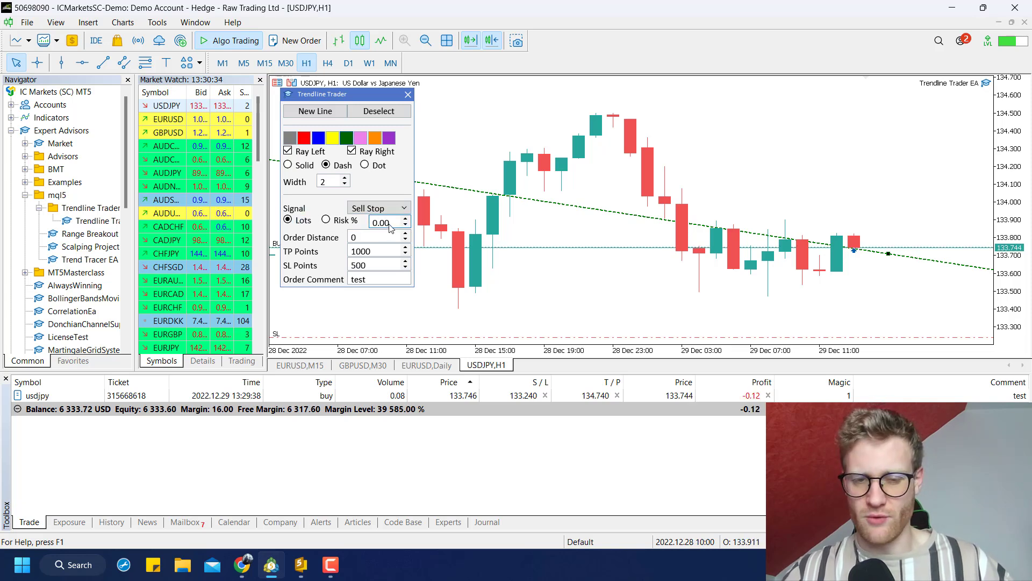
pyautogui.write('0')
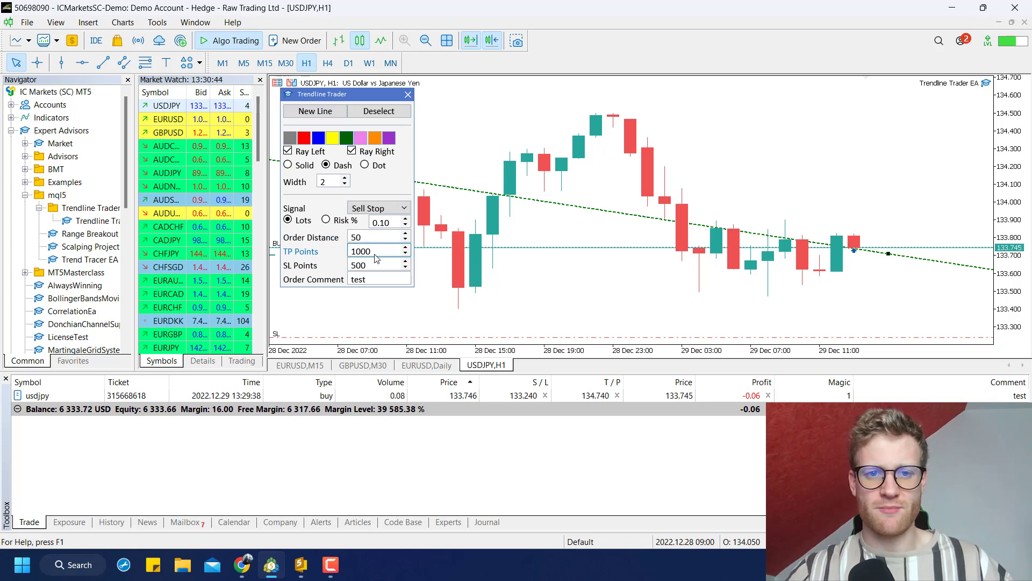
# Set the Sell Stop signal's take profit to 200 points, stop loss to 300 points, and order comment to "sell stop".
pyautogui.write('200')
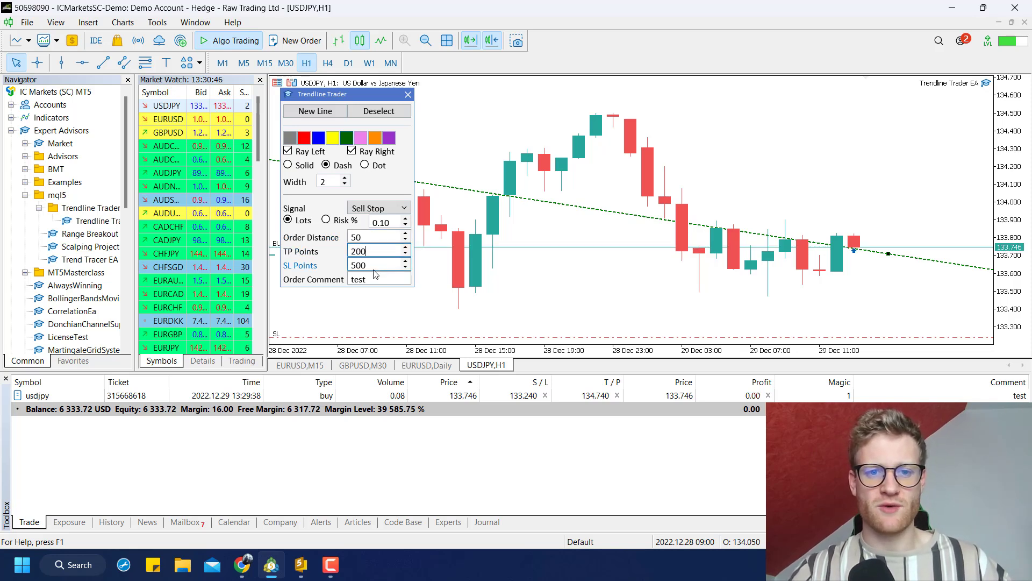
pyautogui.write('30')
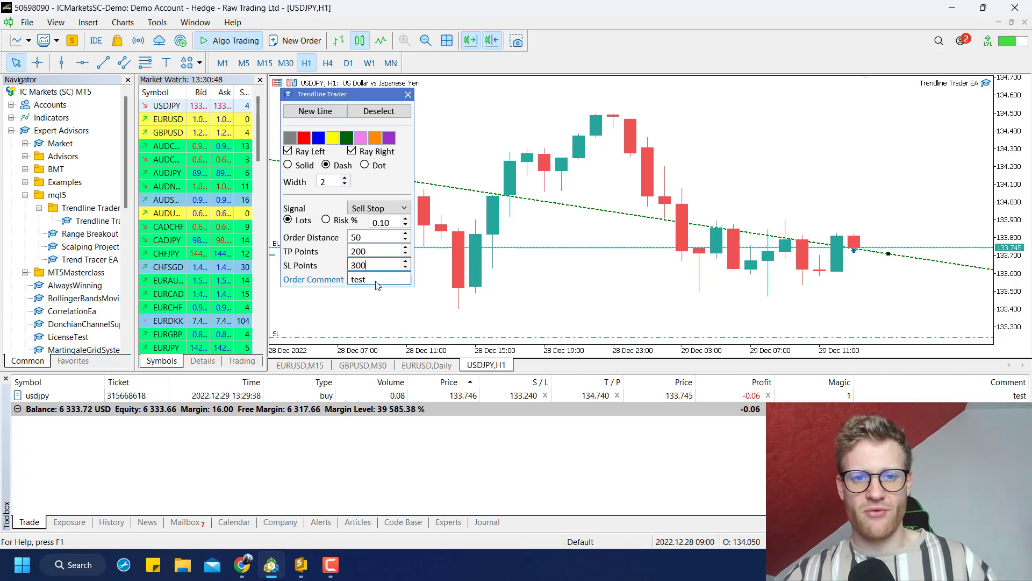
pyautogui.click(376, 280)
pyautogui.write('sell stop')
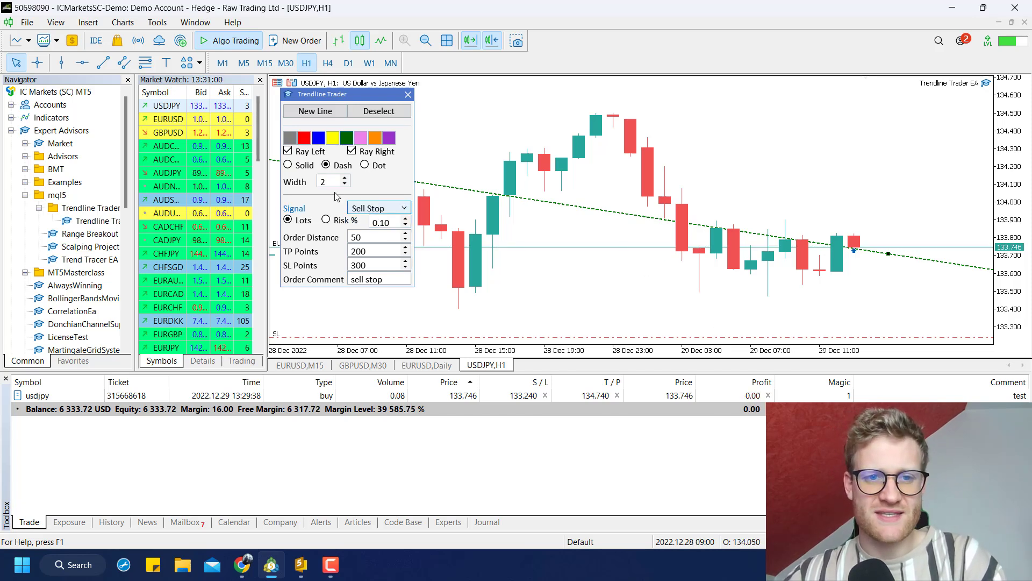
# Review the available signal types and the lot size entry for the Sell Stop signal.
pyautogui.click(367, 208)
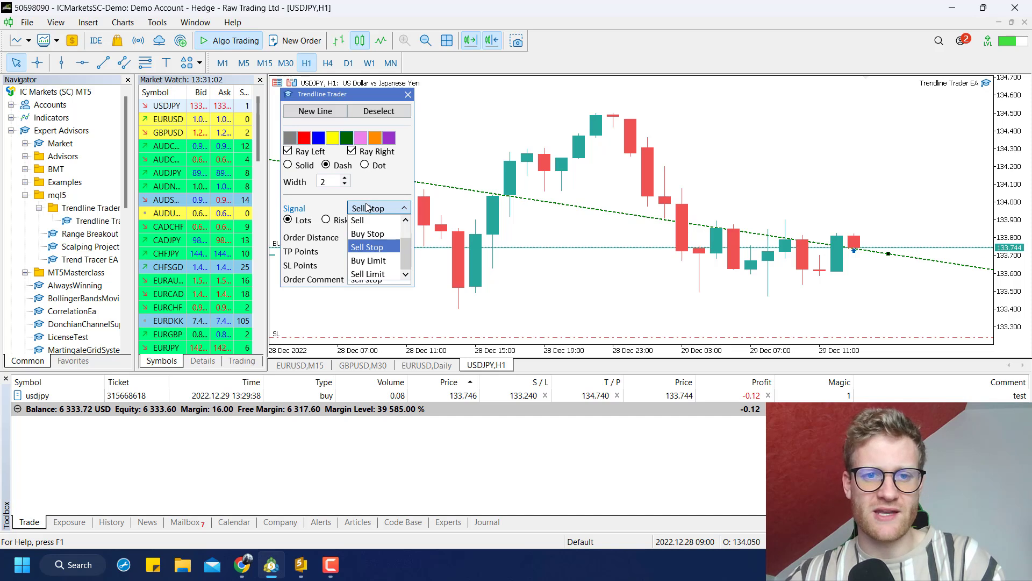
pyautogui.click(398, 225)
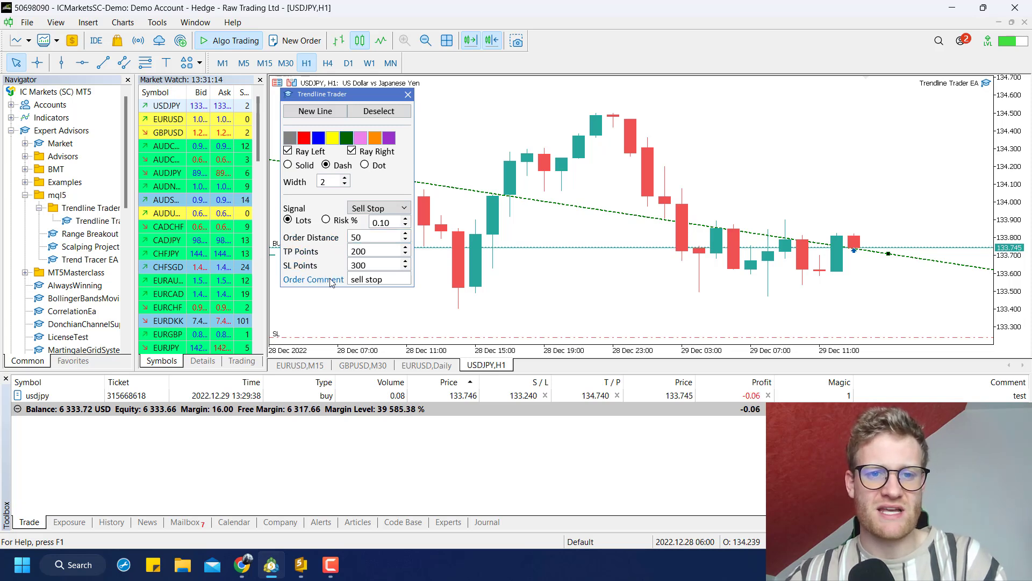
pyautogui.doubleClick(389, 223)
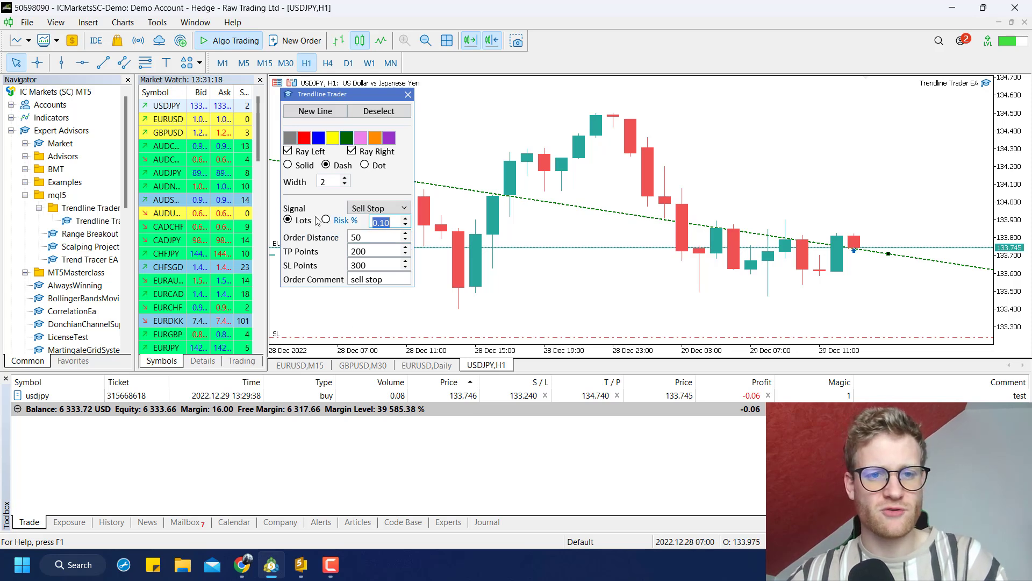
# Measure the distance on the chart from the pending sell stop order's entry to its stop loss level.
pyautogui.click(390, 225)
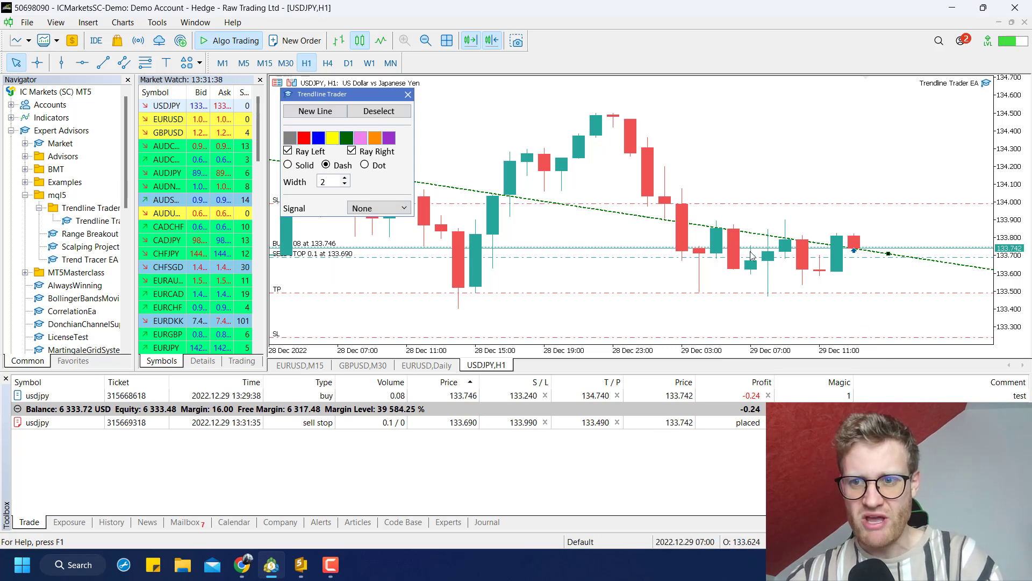
pyautogui.middleClick(774, 269)
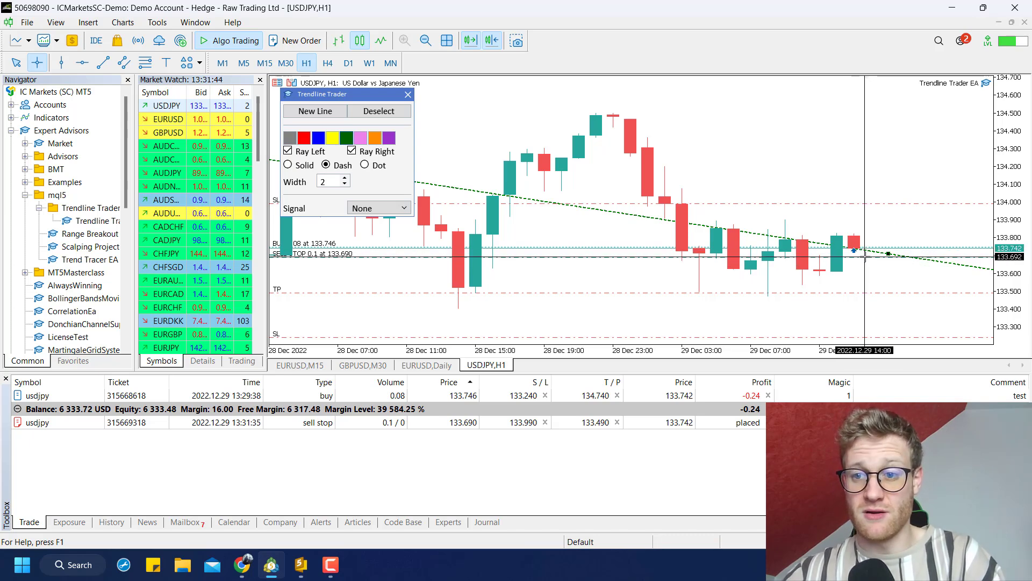
pyautogui.moveTo(866, 257); pyautogui.dragTo(884, 204)
# Assign a Buy Limit signal to the green trendline.
pyautogui.click(394, 209)
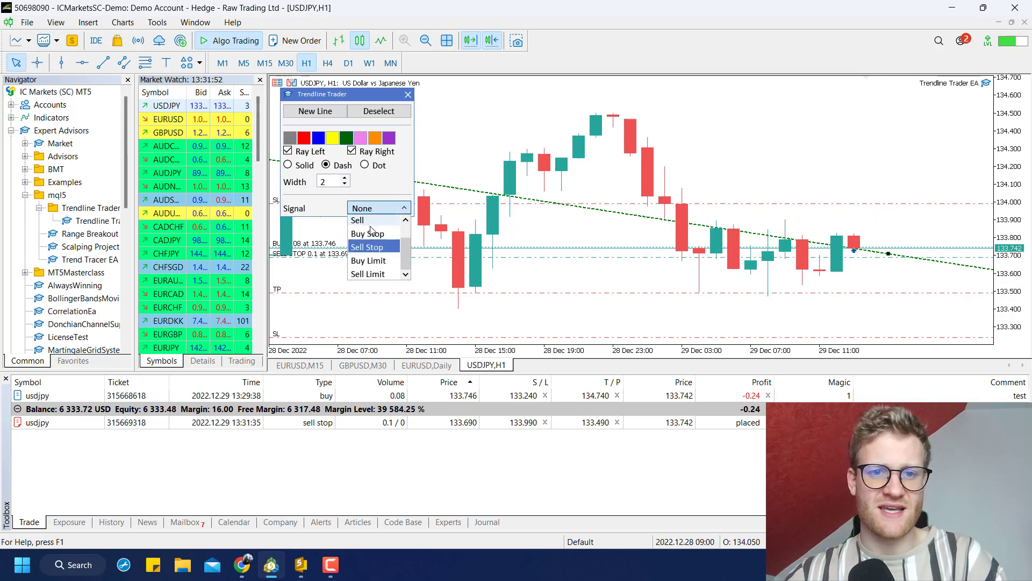
pyautogui.click(379, 260)
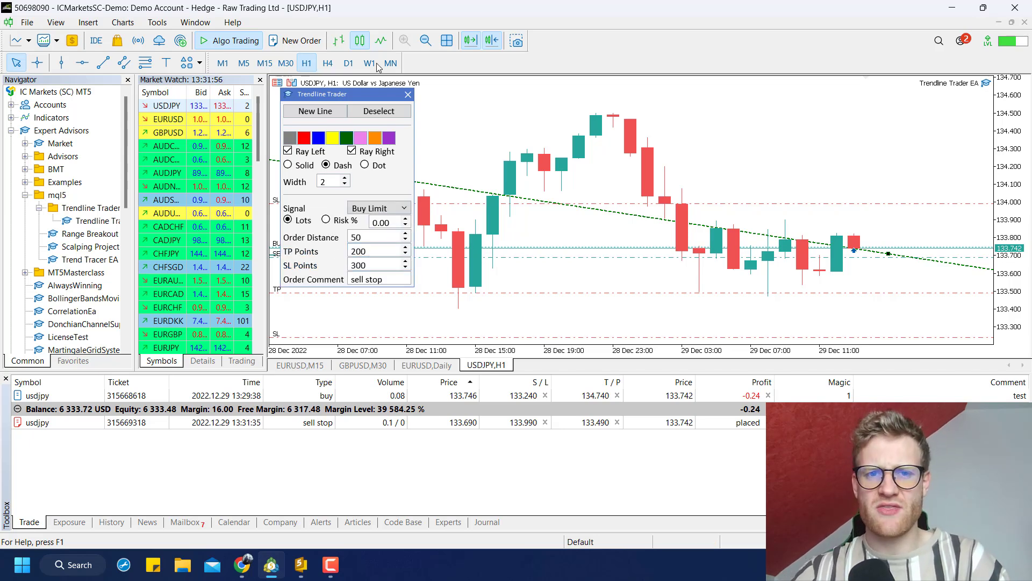
# Close the open USDJPY buy position and delete the pending sell stop order.
pyautogui.click(768, 395)
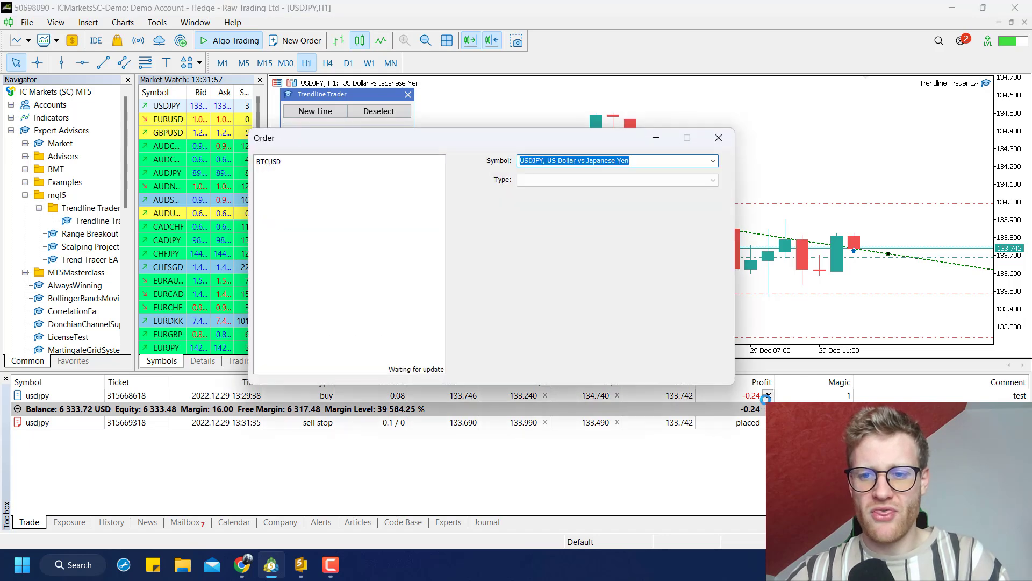
pyautogui.click(725, 138)
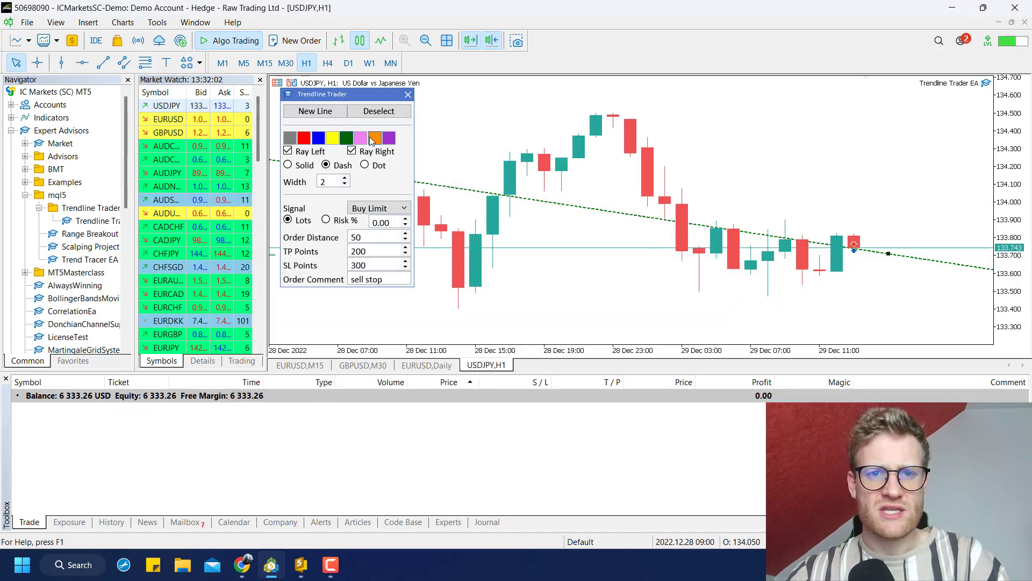
# Switch the USDJPY chart to the H4 timeframe and compress its price scale to bring the blue and red trendlines into view.
pyautogui.moveTo(445, 351); pyautogui.dragTo(438, 351)
pyautogui.moveTo(1008, 156); pyautogui.dragTo(984, 297)
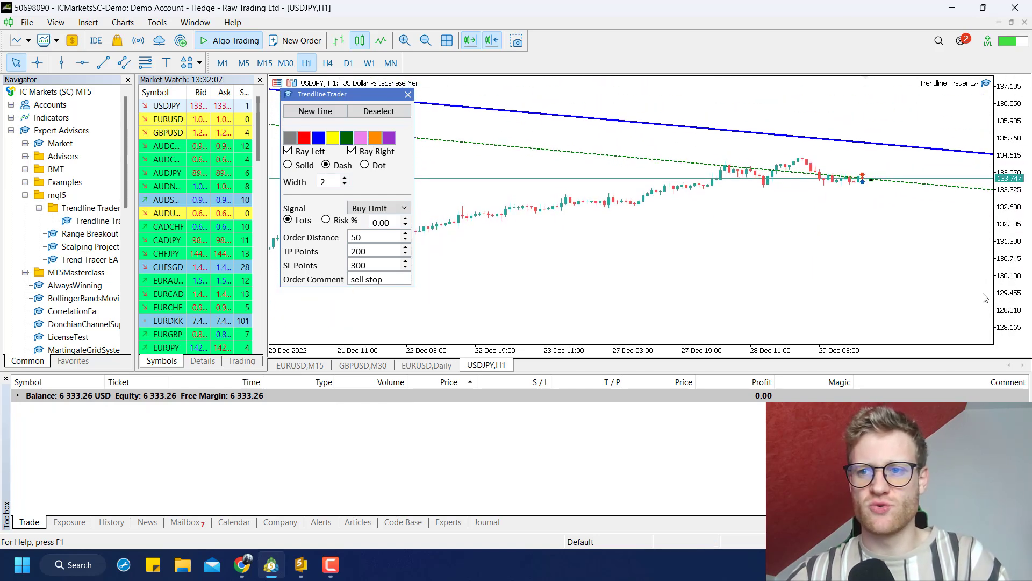
pyautogui.click(327, 63)
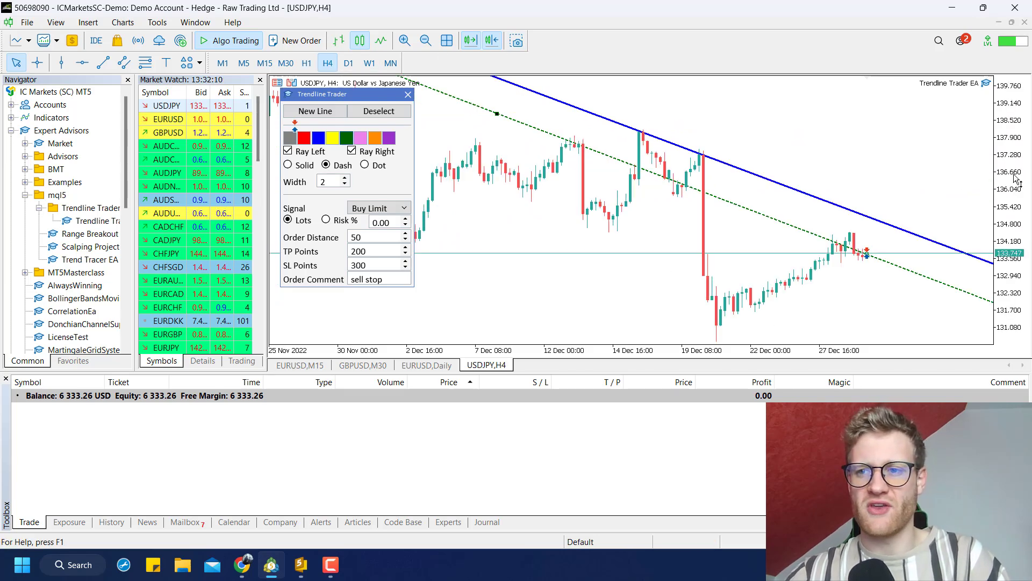
pyautogui.moveTo(1016, 178); pyautogui.dragTo(1013, 355)
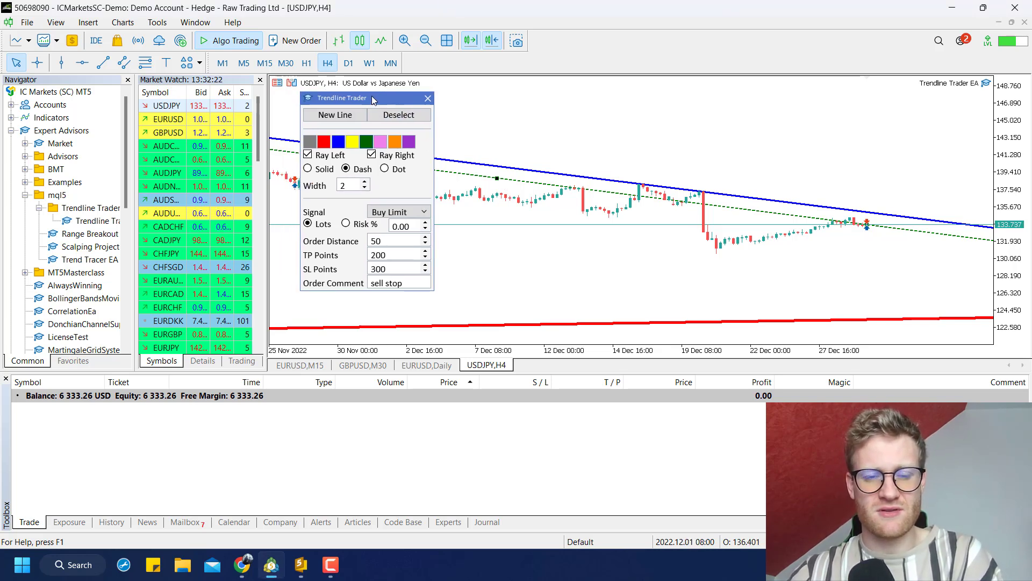
# Deselect and reselect the green dashed trendline, then set its signal to None and its line style to Solid.
pyautogui.click(529, 188)
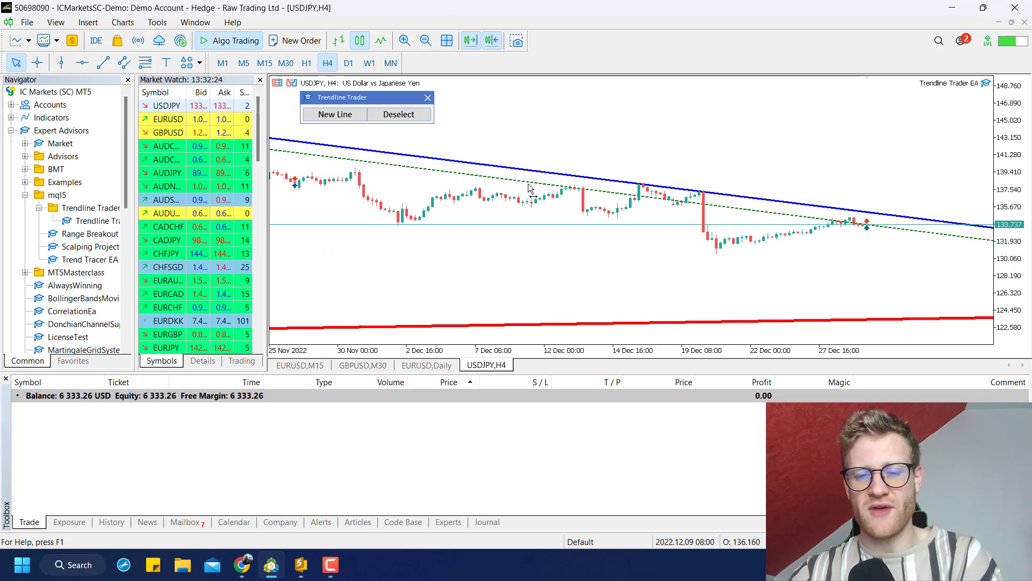
pyautogui.click(530, 188)
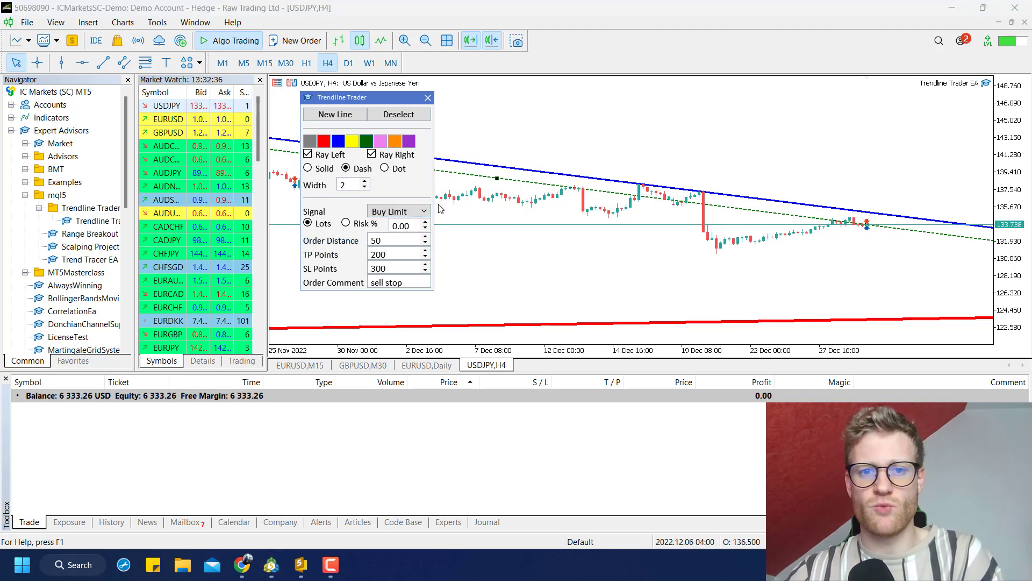
pyautogui.click(410, 213)
pyautogui.scroll(2, 385, 230)
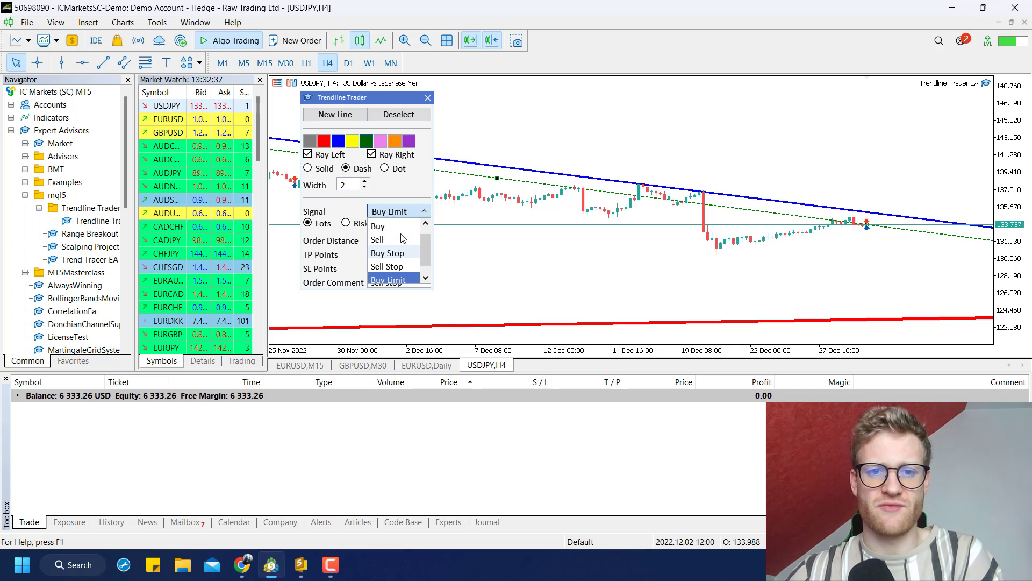
pyautogui.click(382, 227)
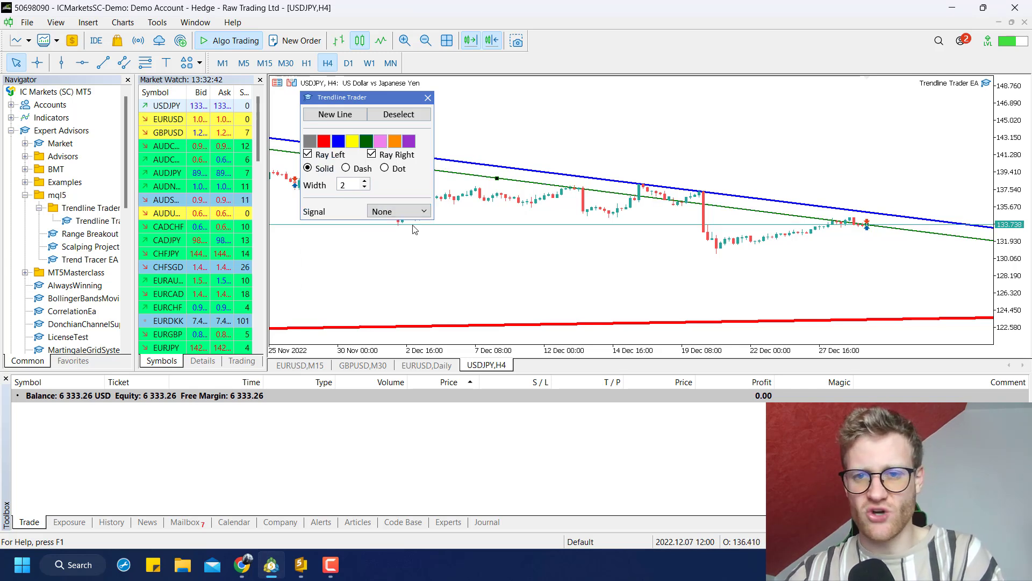
# Select the blue trendline and examine its anchor points and course against the wider H4 price history.
pyautogui.click(496, 167)
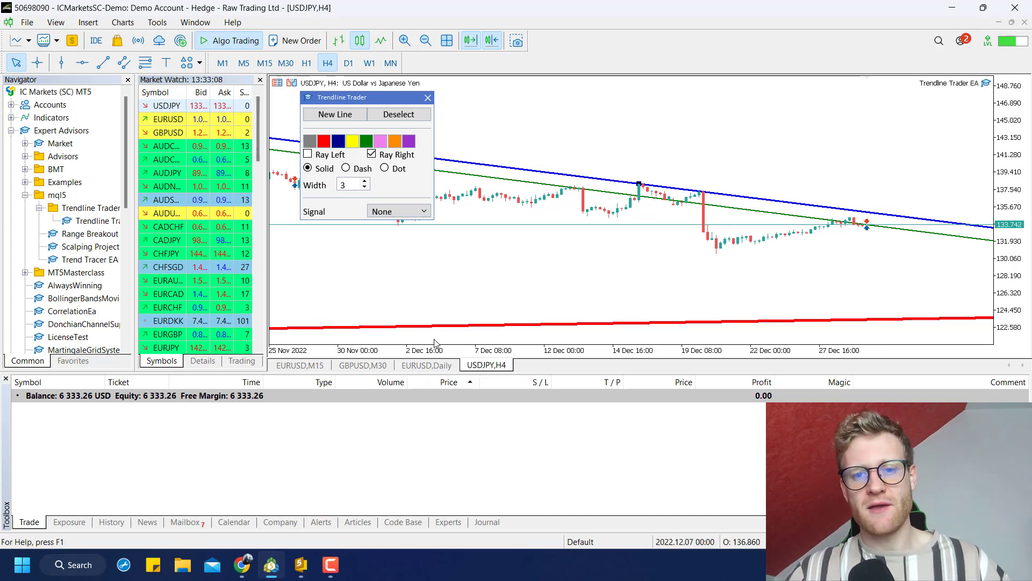
pyautogui.press('-')
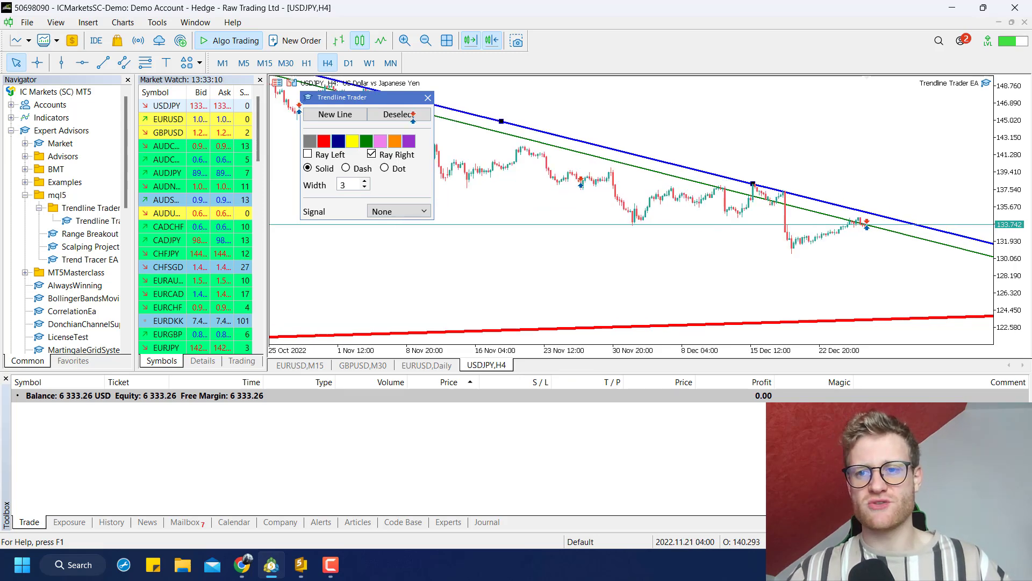
pyautogui.moveTo(651, 350); pyautogui.dragTo(648, 352)
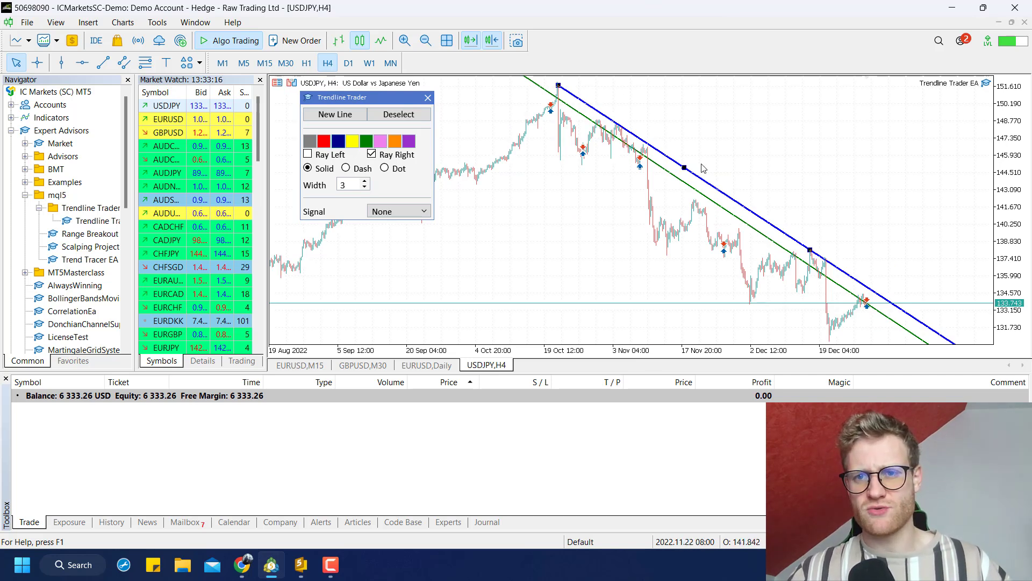
pyautogui.hotkey('ctrl', 'f')
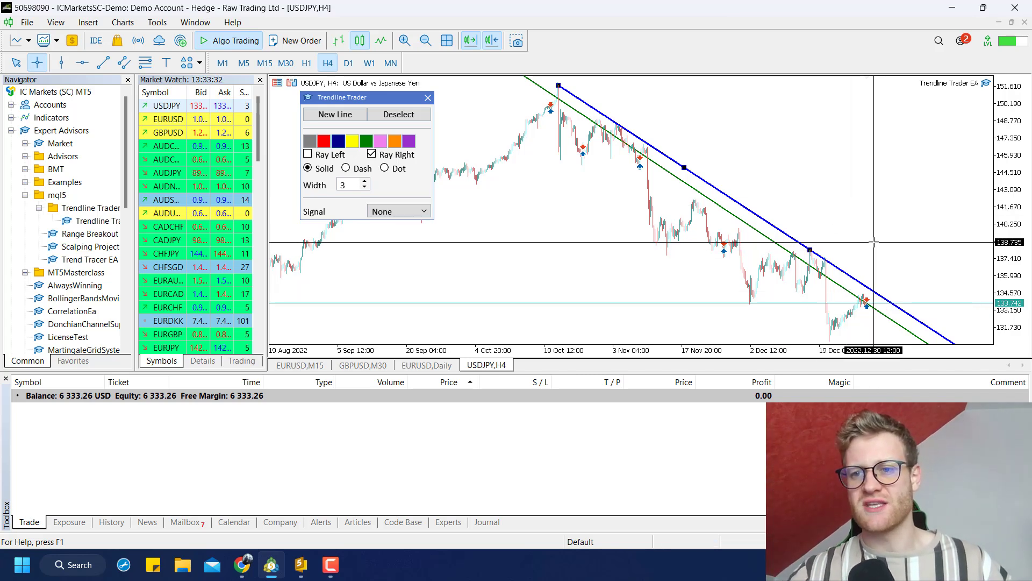
pyautogui.press('Escape')
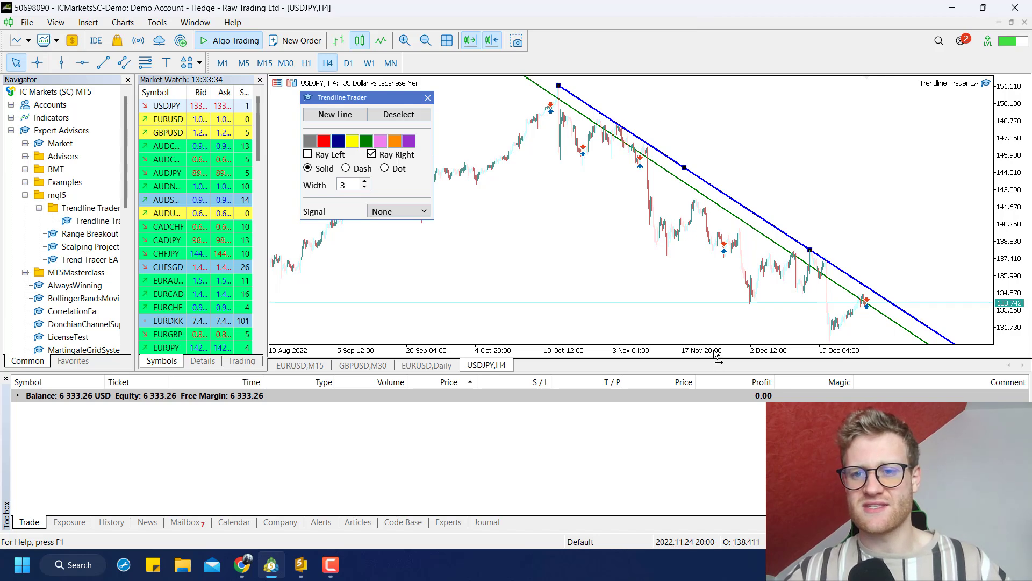
pyautogui.press('+')
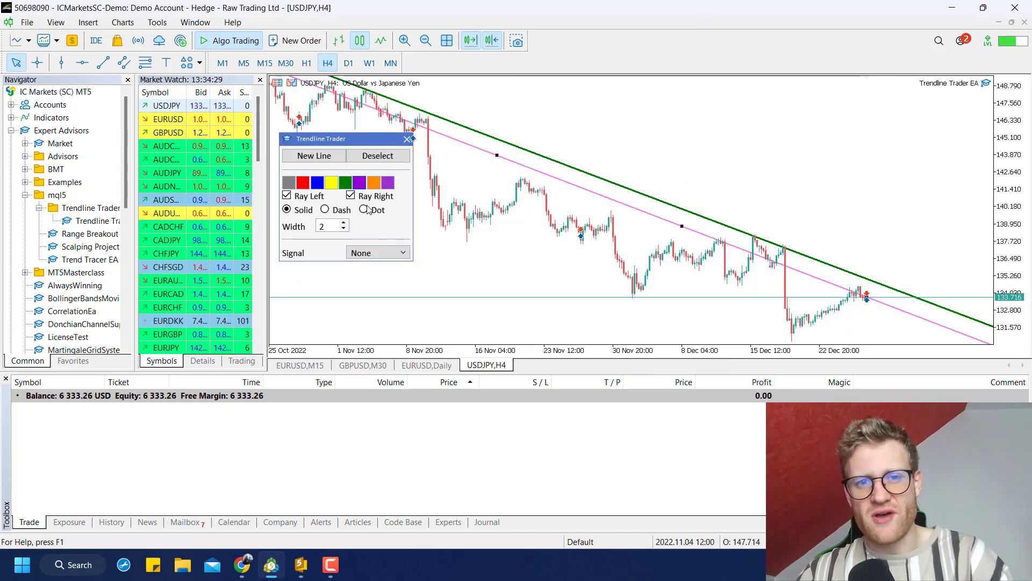
pyautogui.moveTo(344, 139); pyautogui.dragTo(339, 138)
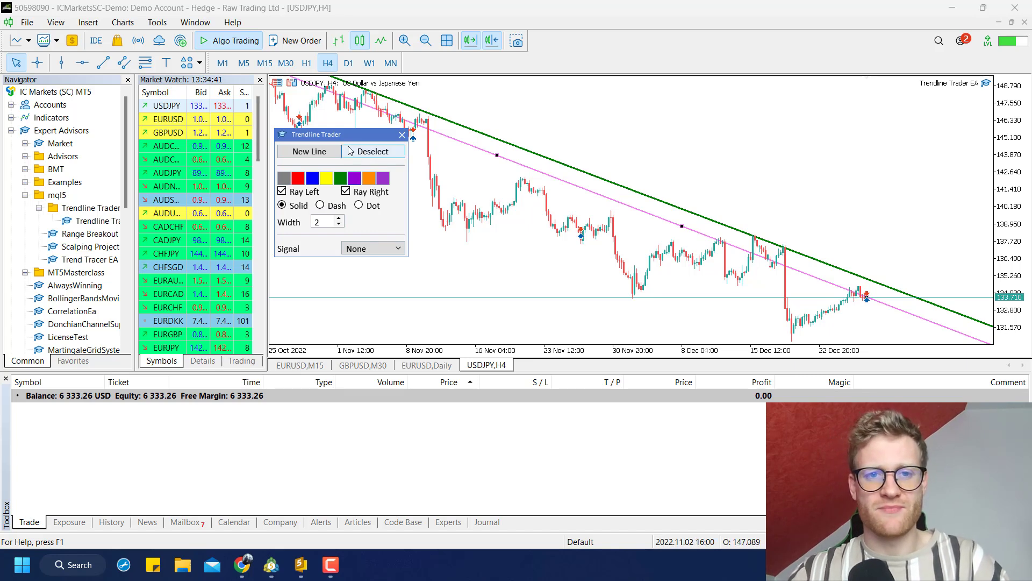
pyautogui.moveTo(340, 135); pyautogui.dragTo(347, 149)
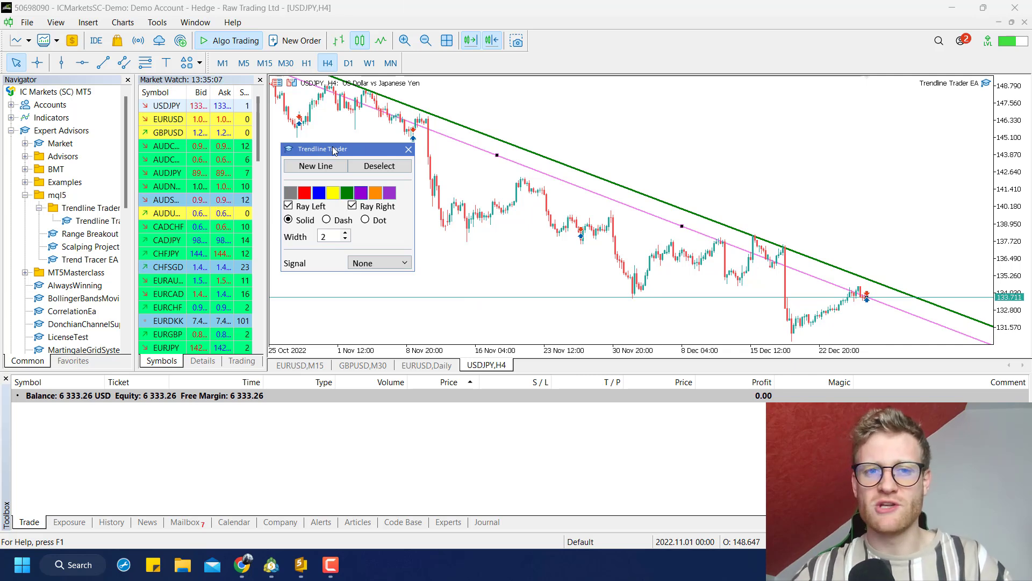
pyautogui.moveTo(332, 146); pyautogui.dragTo(332, 149)
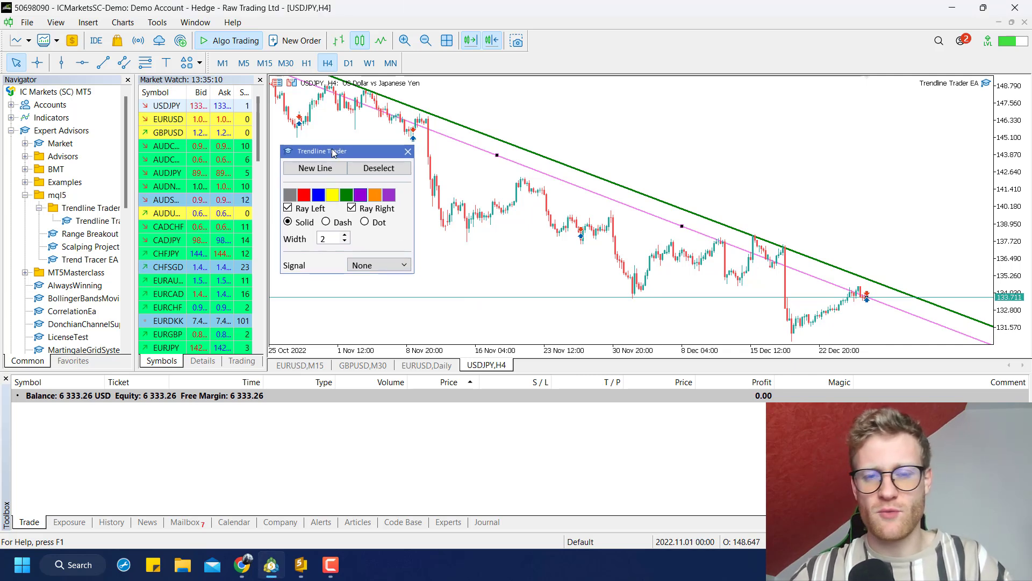